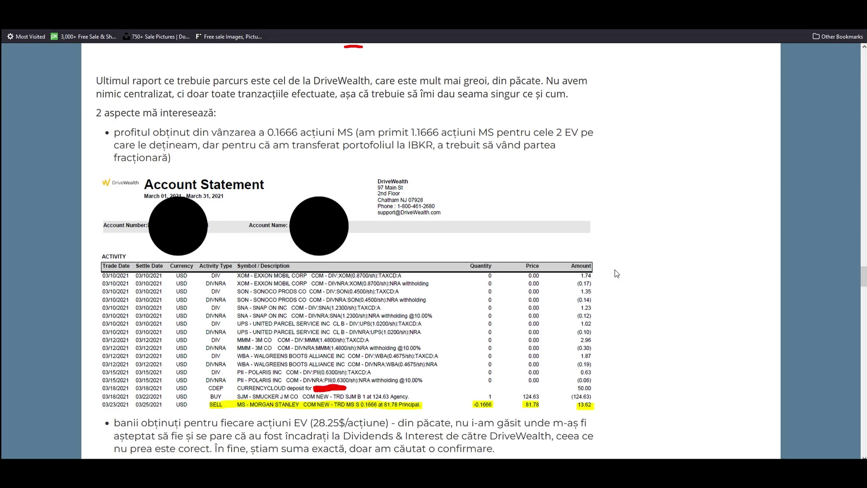
- Highlight the sentence on selling 0.1666 MS shares, then the paragraph about last year's 374 RON loss
left_click_drag(151, 134, 349, 134)
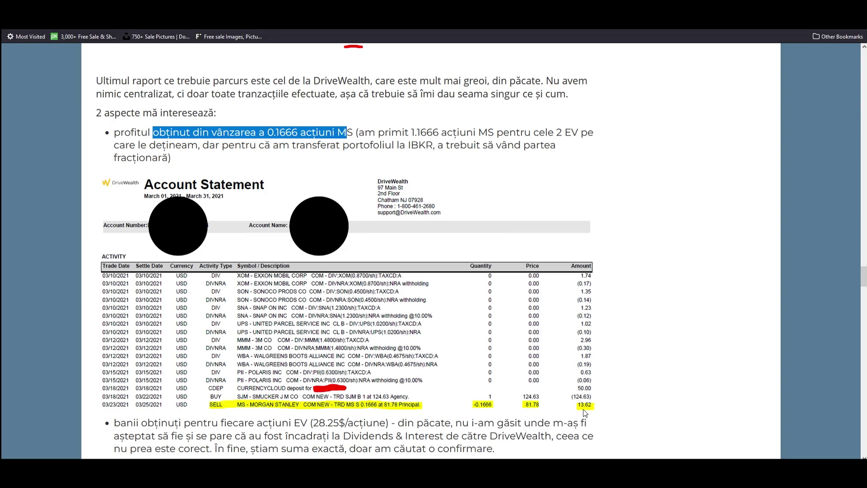
left_click(601, 388)
scroll(601, 388, "down", 5)
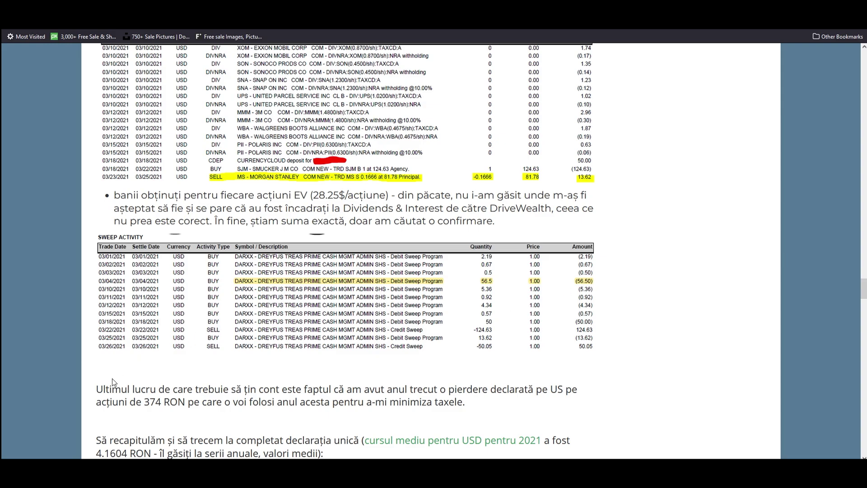
left_click_drag(97, 388, 468, 402)
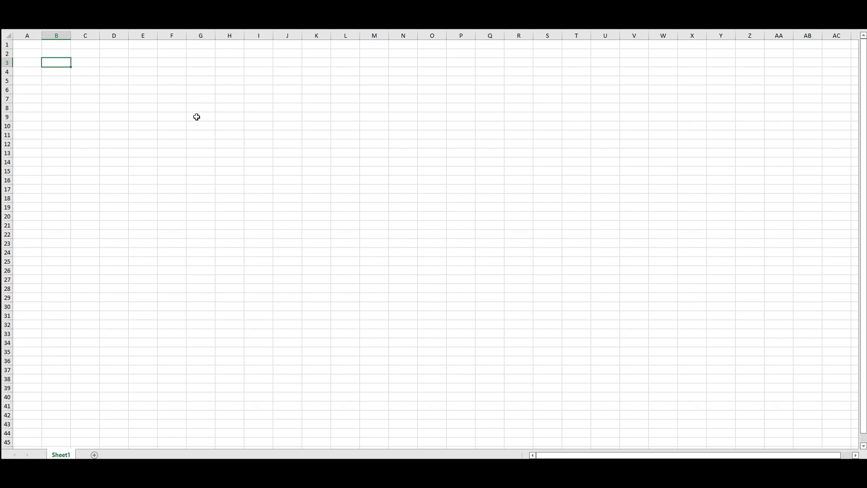
- Enter the label 'pierdere 2021' with the value 374 RON beside it
type("pierdere 2021")
key("Tab")
key("Tab")
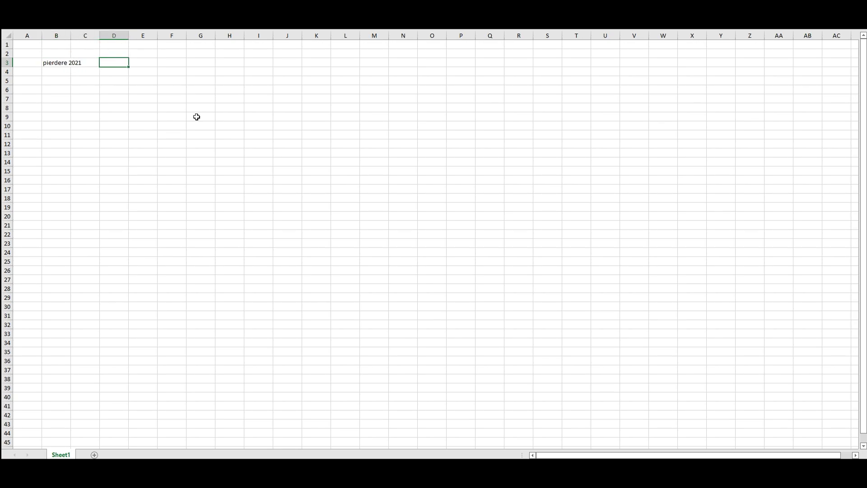
type("374 RON")
- Add 'profit 2021' with DW 70.12 and IBKR 356.77 in rows 4–5
left_click(67, 70)
type("profit 2021")
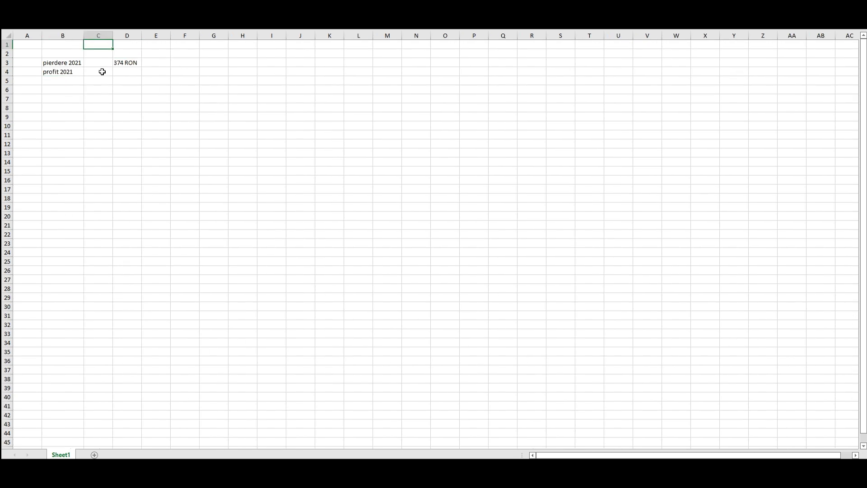
left_click(102, 72)
type("DW")
left_click(98, 82)
type("IBKR")
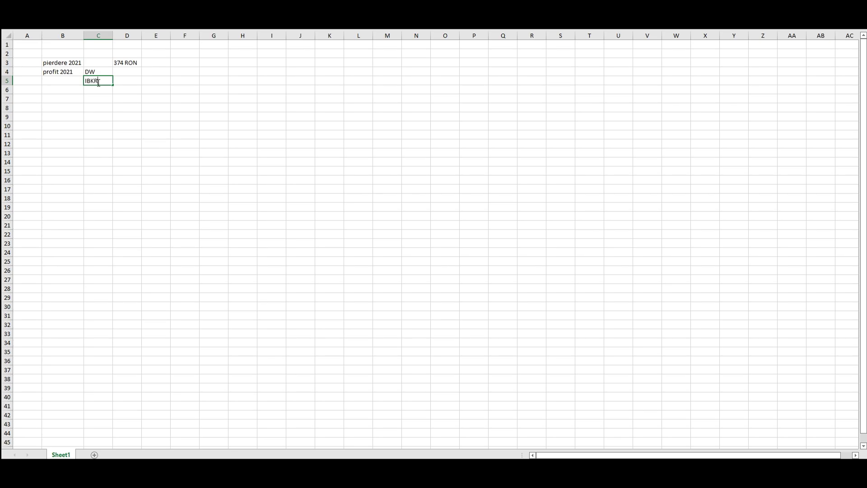
left_click(125, 71)
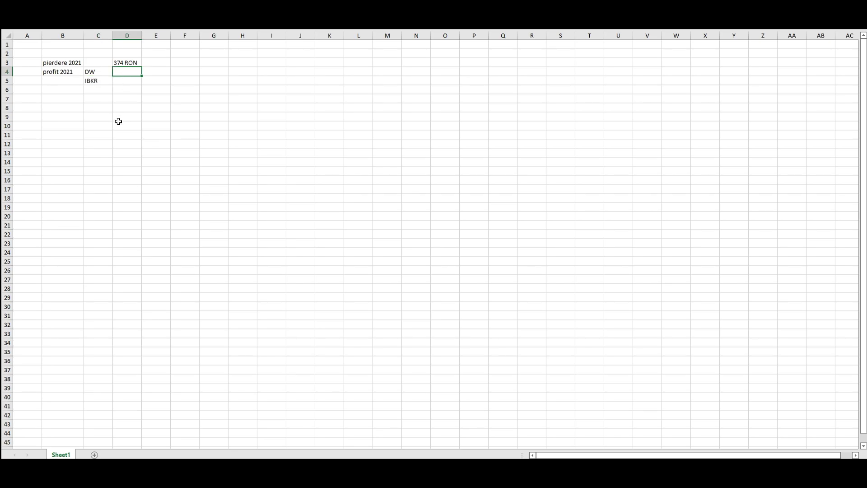
type("70.12")
key("Return")
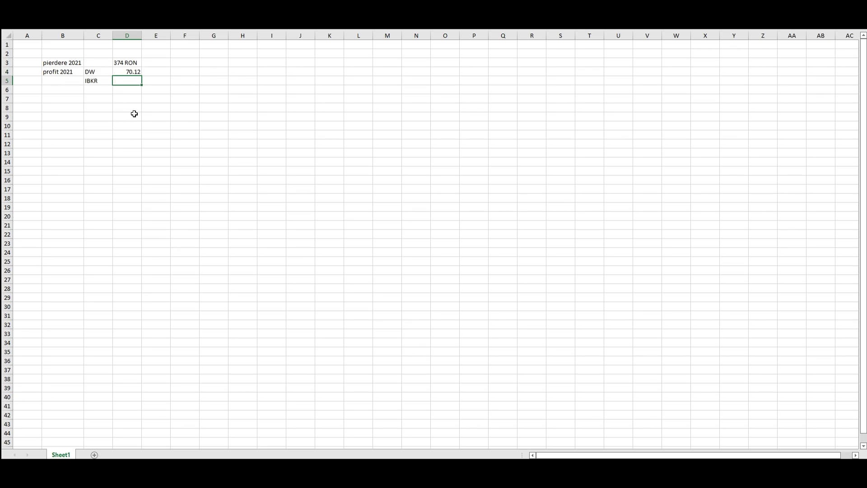
type("356.77")
key("Return")
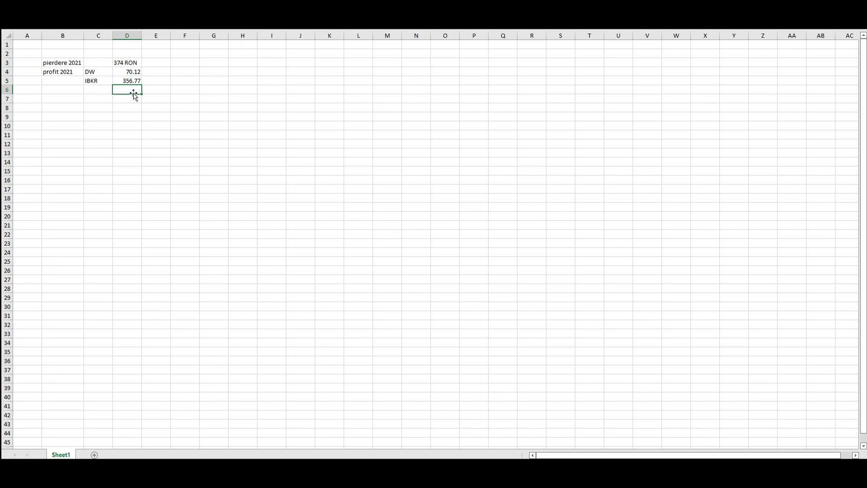
- Record DW dividende of 72 in rows 8–9
left_click(76, 112)
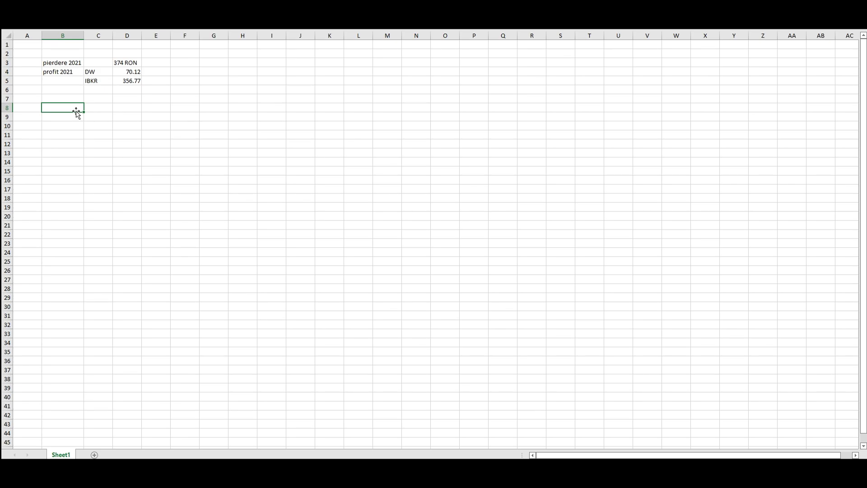
type("DW")
left_click(64, 116)
type("dividende")
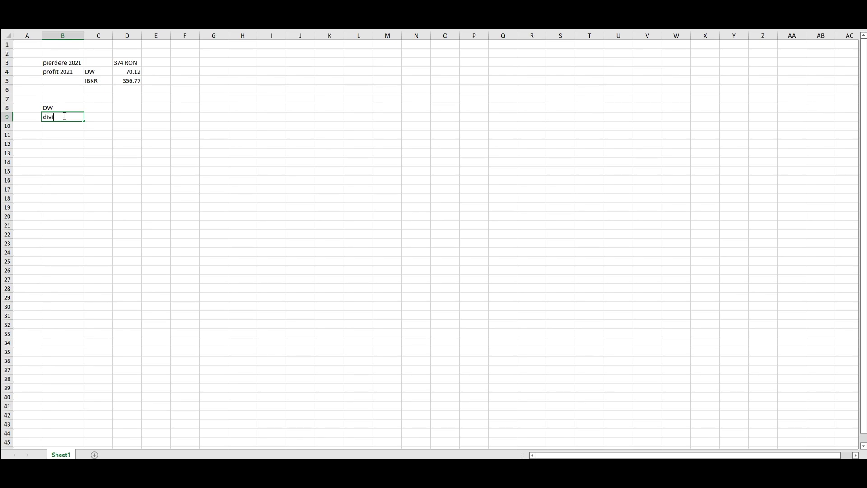
left_click(102, 118)
type("72")
- Add an 'IBKR vechi' block with labels dividende, RoC and CG in B12:B14
left_click(57, 135)
type("IBKR")
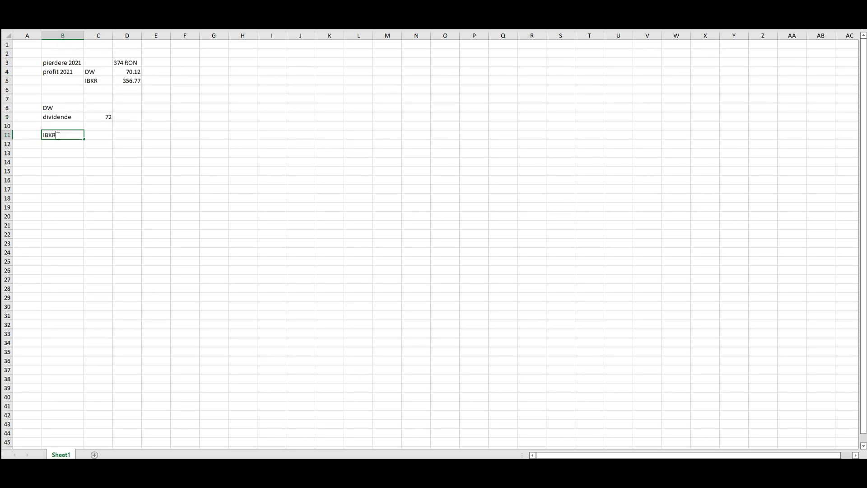
type(" vechi")
left_click(73, 144)
type("d")
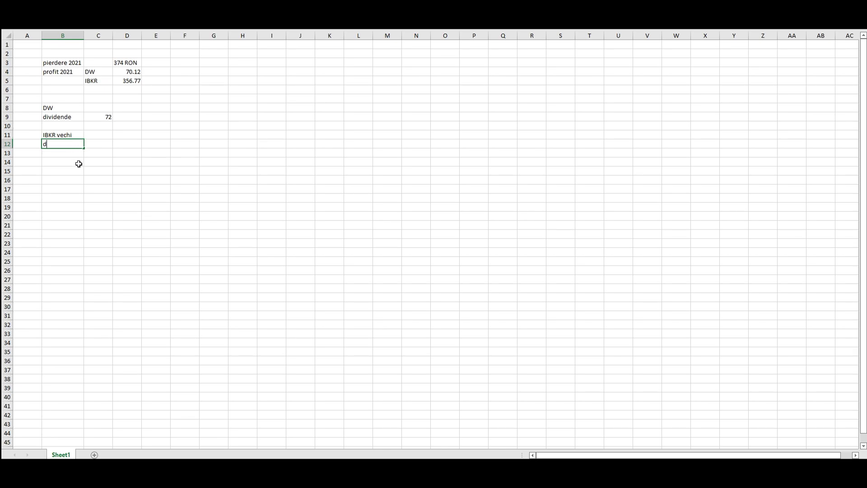
type("ividende")
key("Return")
type("R")
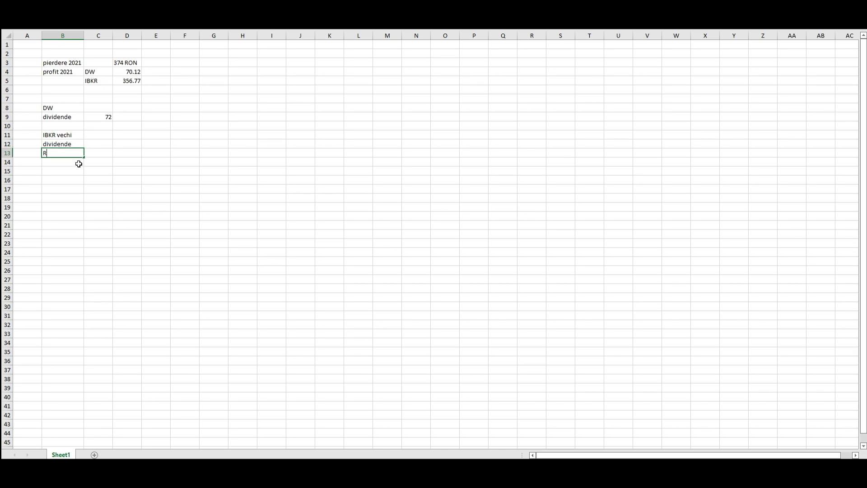
type("oC")
key("Return")
type("CG")
- Fill IBKR vechi values 30, 2 and 2 in C12:C14, and add the 'IBKR nou' heading in B16
left_click(104, 144)
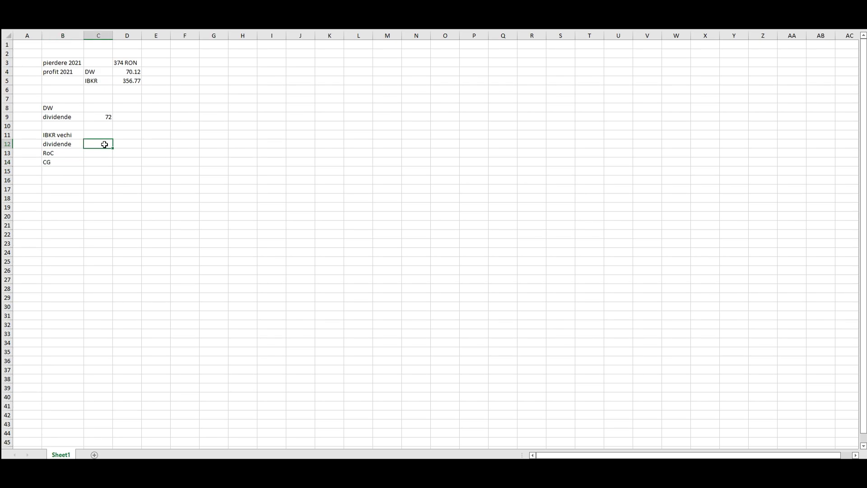
type("30")
key("Return")
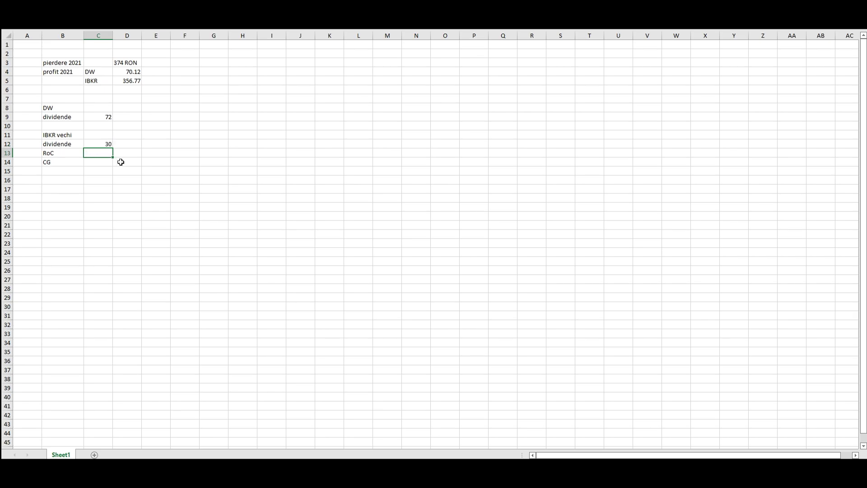
type("2")
key("Return")
type("2")
left_click(70, 183)
type("IBKR nou")
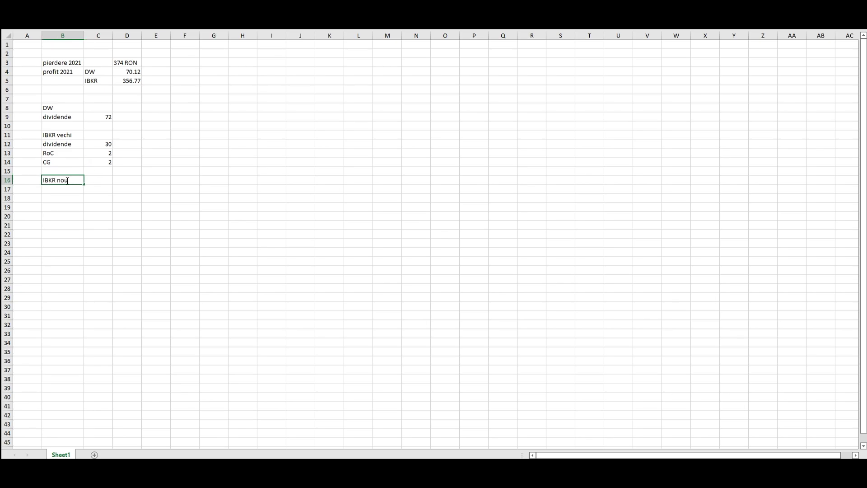
- Copy the dividende/RoC/CG labels to B17:B19 and enter IBKR nou values 727, 14 and 5
left_click(56, 144)
left_click_drag(56, 144, 57, 161)
key("ctrl+c")
left_click(70, 192)
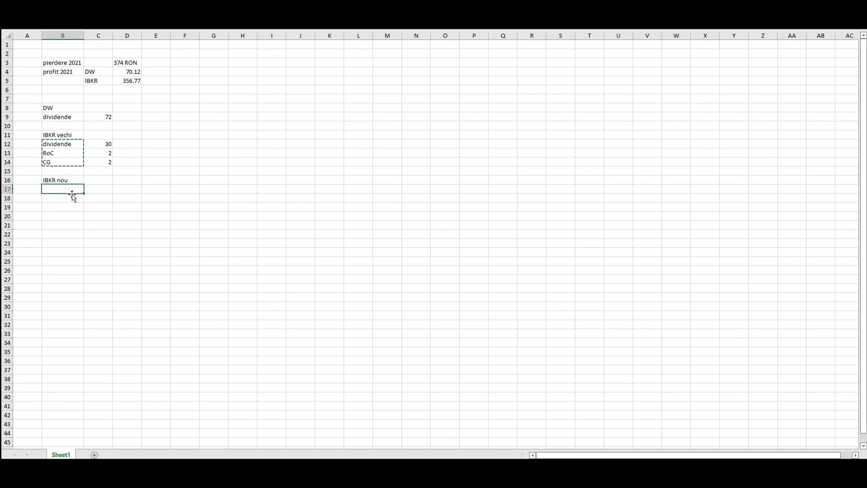
key("ctrl+v")
left_click(104, 189)
type("727")
left_click(97, 197)
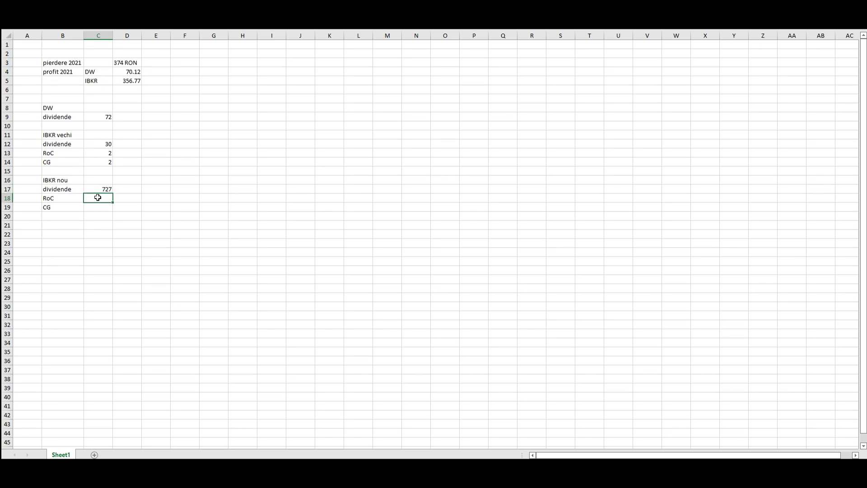
type("14")
key("Return")
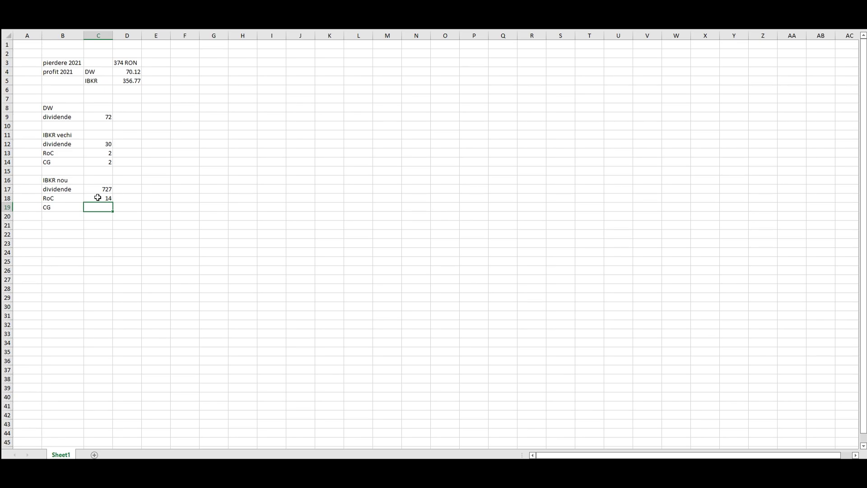
type("5")
left_click(98, 197)
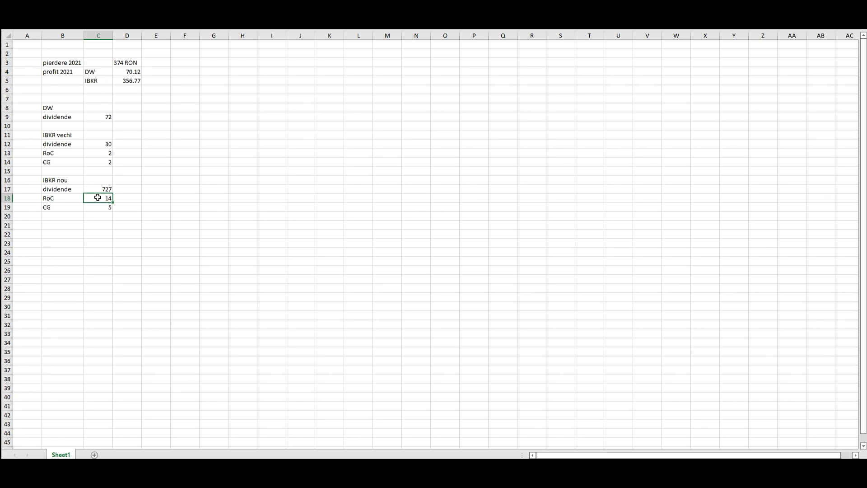
- Add BTI 11.06 in row 22 and PM 20.7 in row 23
left_click(69, 232)
type("BTI")
left_click(99, 233)
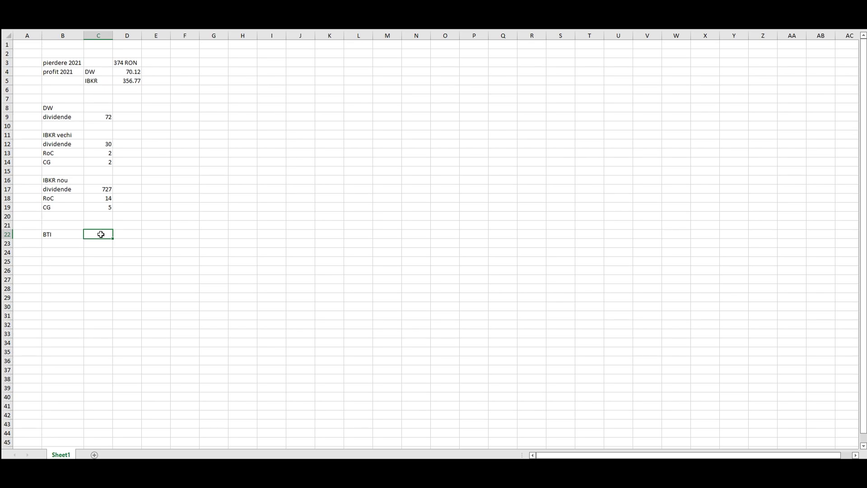
type("11.06")
left_click(69, 243)
type("PM")
key("Tab")
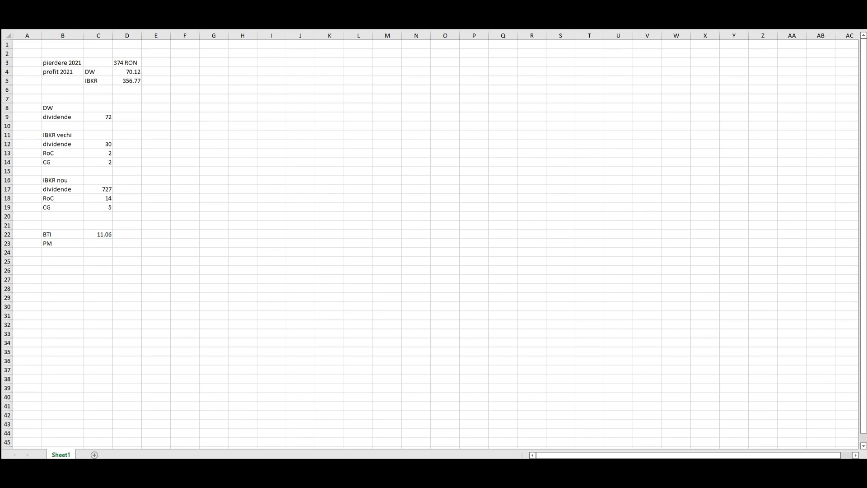
left_click(106, 248)
type("20.7")
left_click(127, 198)
- Select B26 for the exchange rate and bring up BNR's monthly exchange-rate page
left_click(216, 205)
left_click(226, 215)
left_click(58, 269)
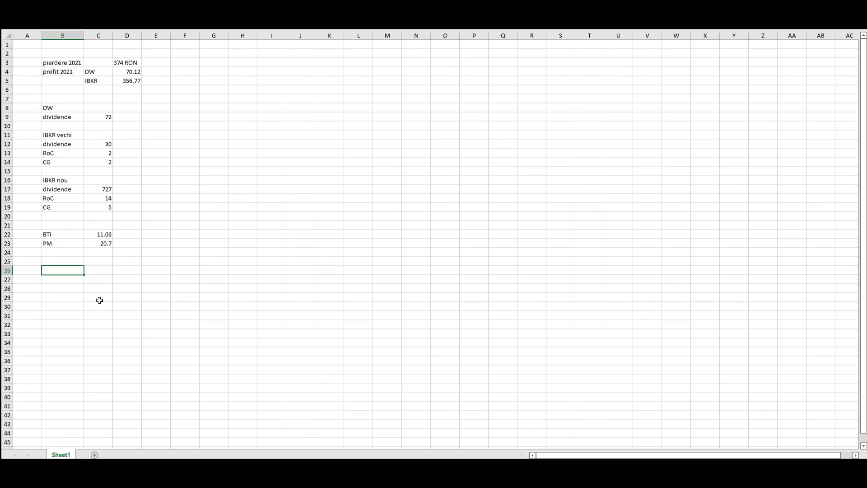
key("alt+Tab")
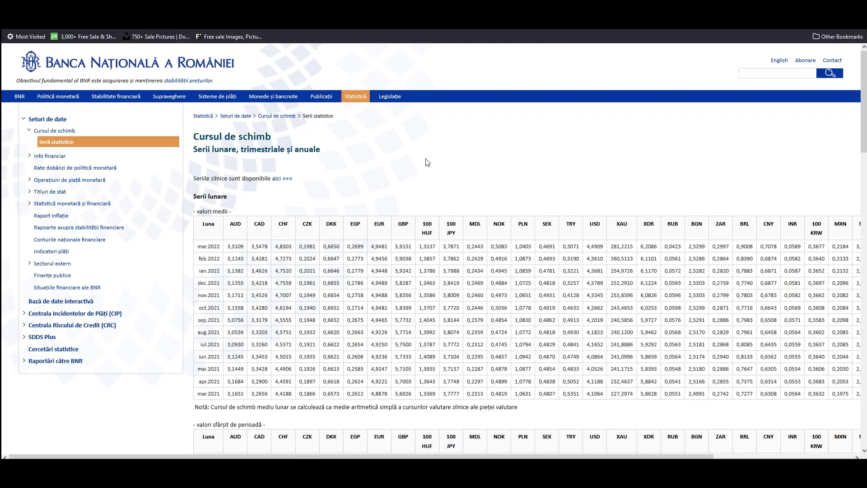
- Find the 2021 annual average USD rate, 4,1604, under Serii anuale on BNR's site, then return to Excel
scroll(425, 158, "down", 10)
scroll(410, 199, "down", 6)
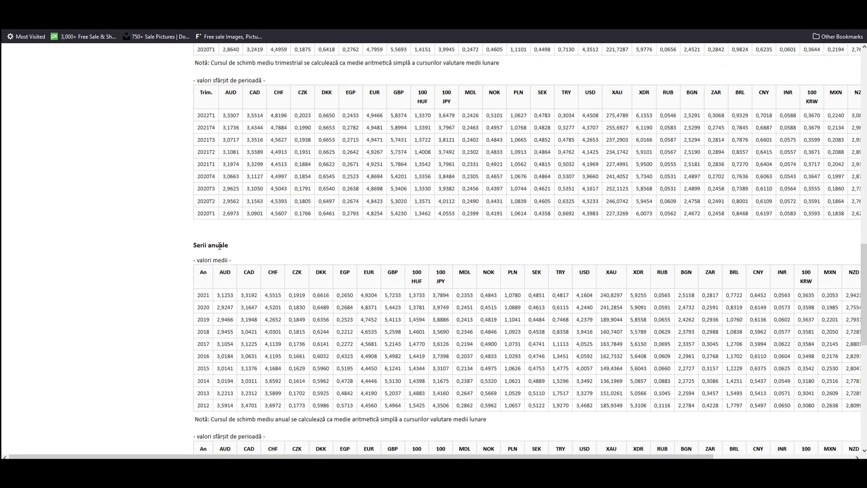
left_click_drag(193, 246, 229, 257)
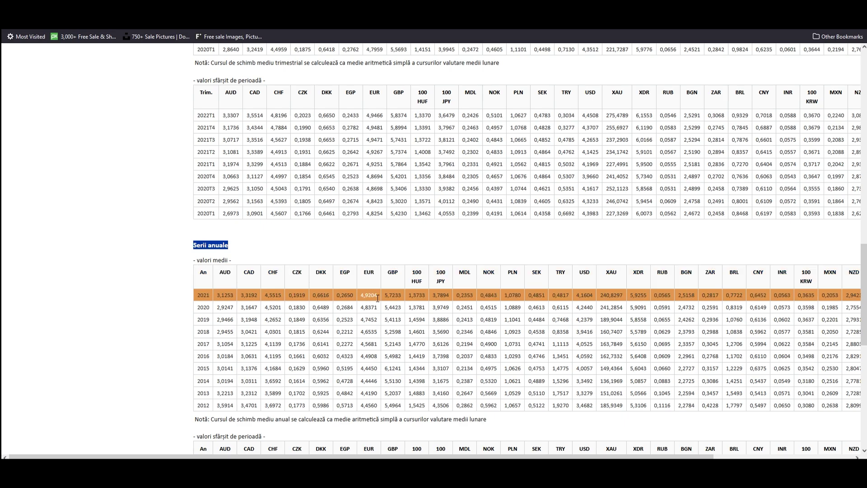
left_click_drag(593, 295, 581, 295)
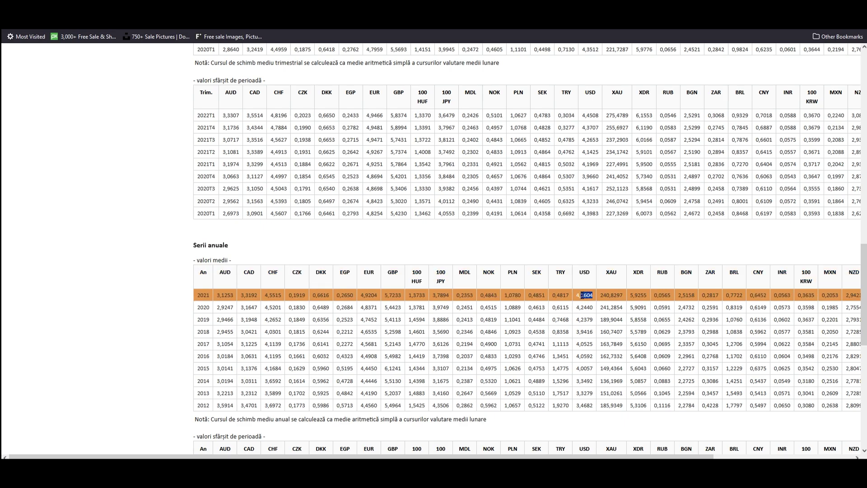
left_click(523, 235)
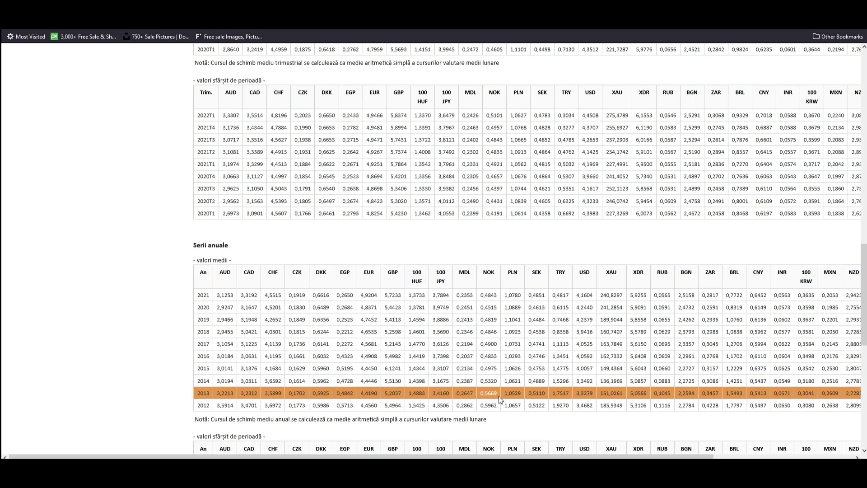
key("alt+Tab")
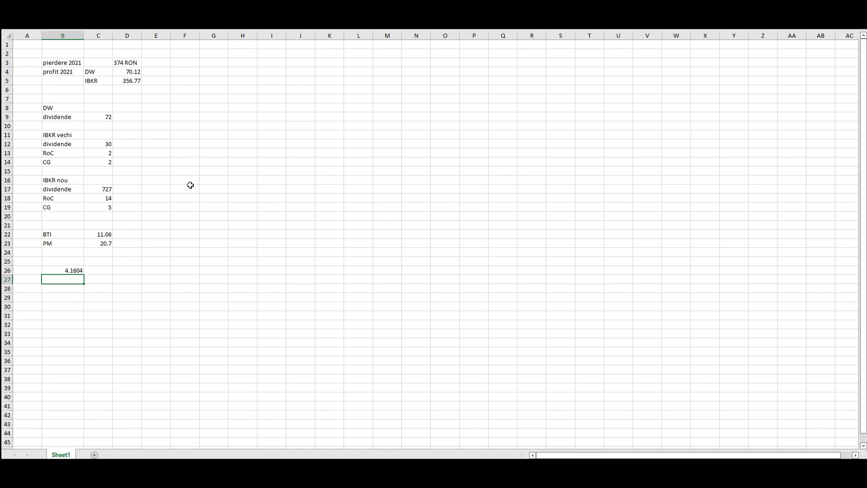
- Check the RoC row B13:C13, then switch to Investopedia's 'The Basics of REIT Taxation'
left_click_drag(54, 153, 99, 162)
left_click(163, 178)
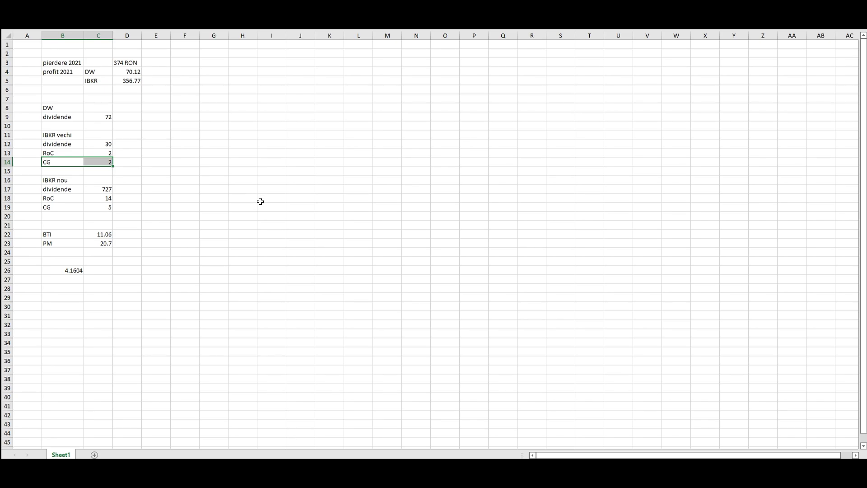
key("alt+Tab")
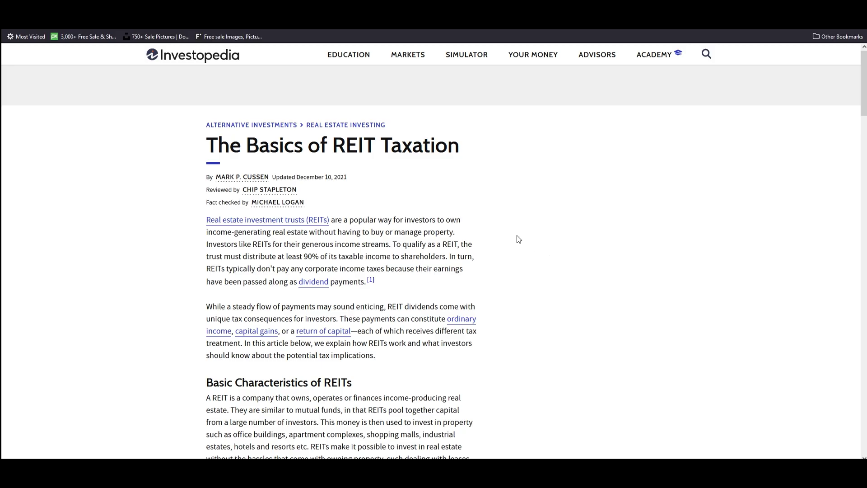
- Scroll through the REIT article on dividends, capital gains and return of capital, then go back to Excel
scroll(514, 241, "down", 1)
scroll(512, 244, "down", 13)
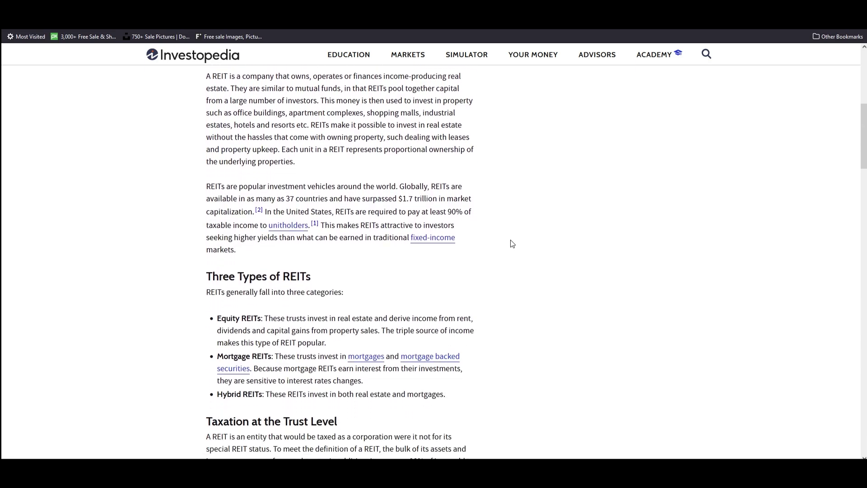
scroll(511, 243, "down", 10)
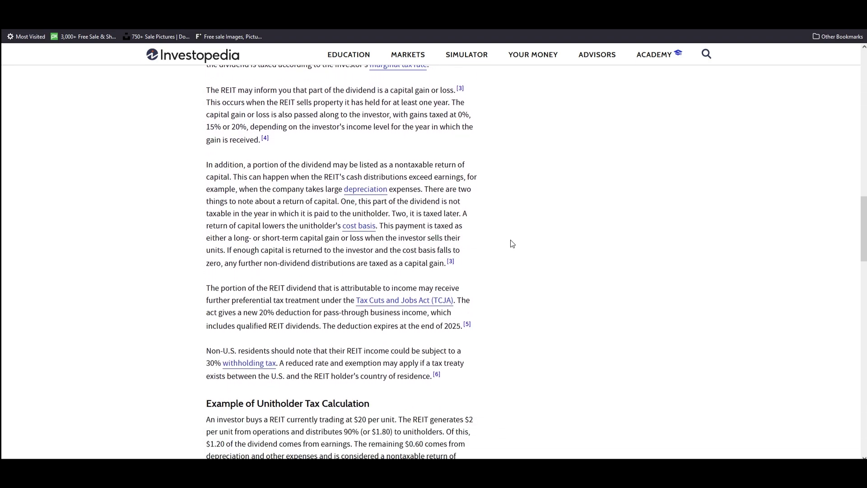
scroll(512, 243, "down", 1)
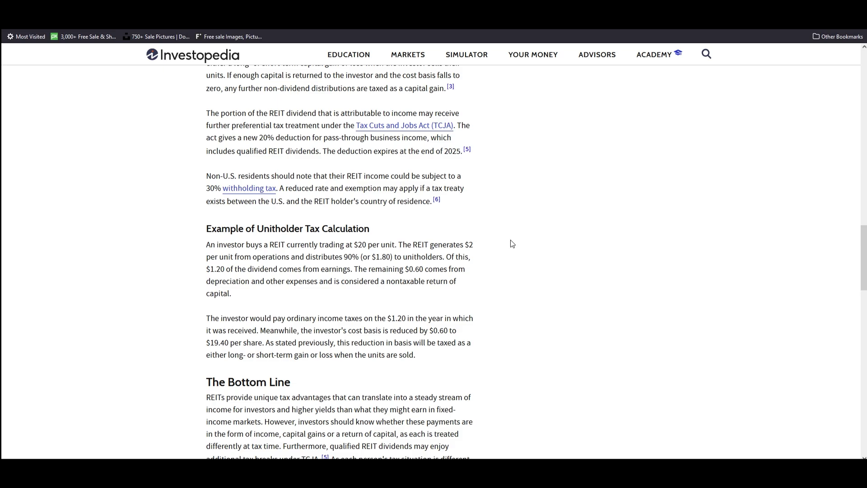
scroll(512, 243, "down", 5)
scroll(508, 255, "up", 1)
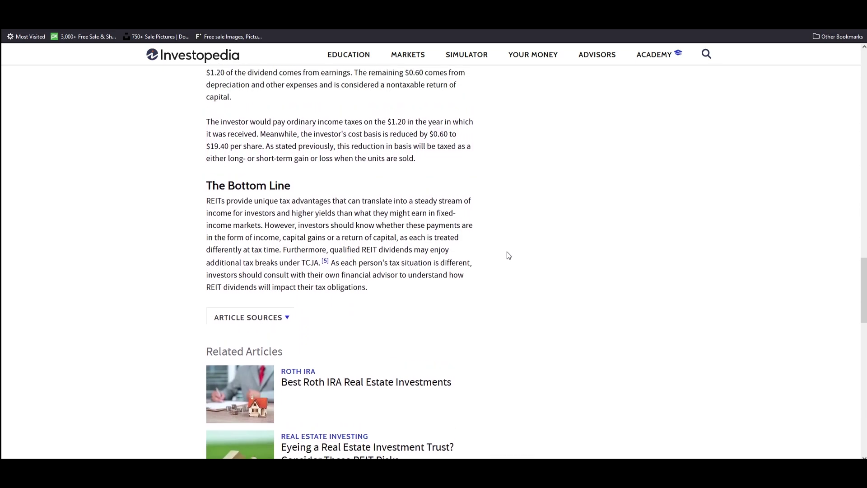
scroll(508, 255, "up", 5)
scroll(508, 256, "up", 15)
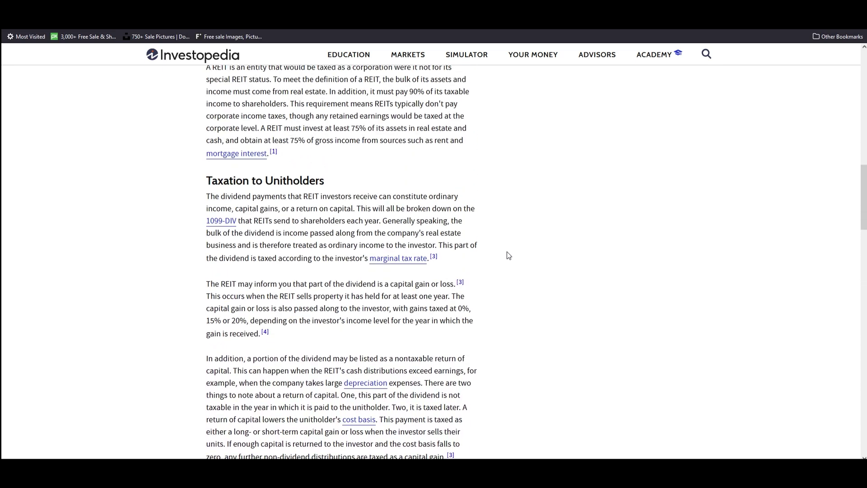
scroll(508, 255, "up", 5)
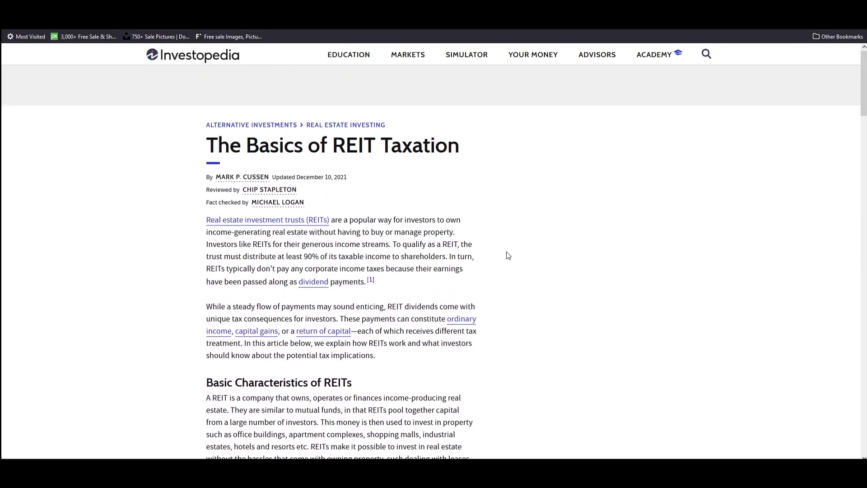
key("alt+Tab")
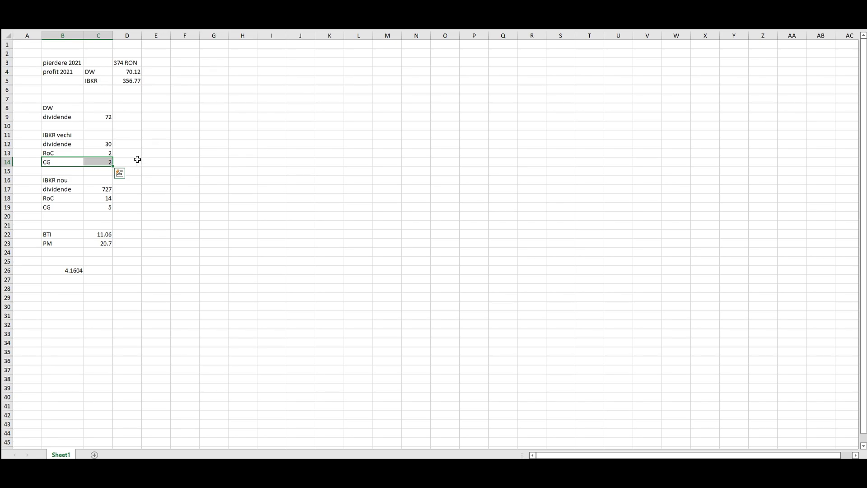
left_click(154, 155)
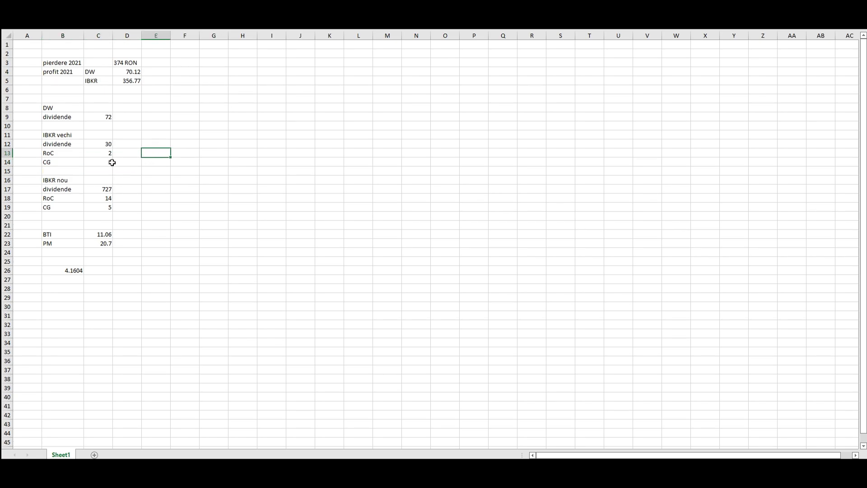
left_click_drag(107, 153, 104, 160)
key("ctrl+v")
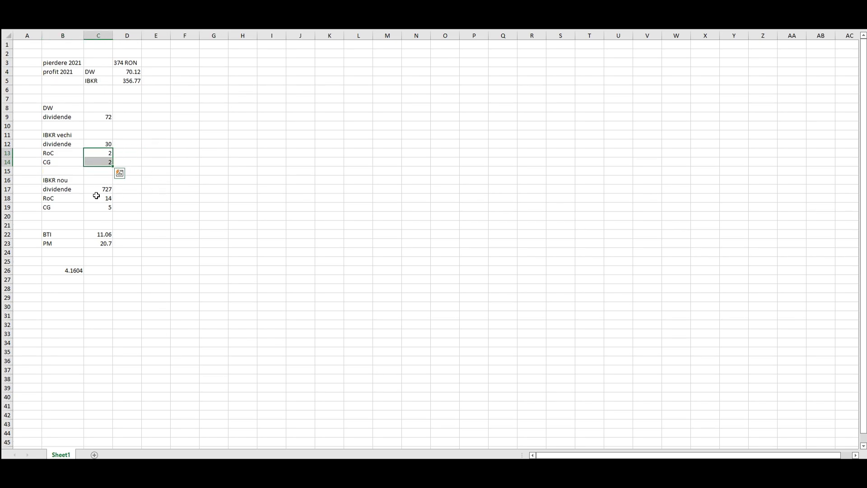
left_click(95, 199, "ctrl")
left_click_drag(95, 199, 97, 207)
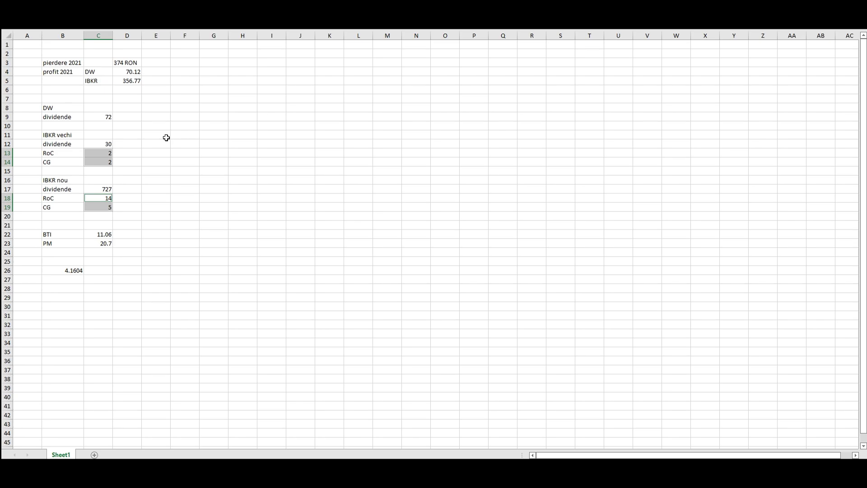
left_click(132, 152)
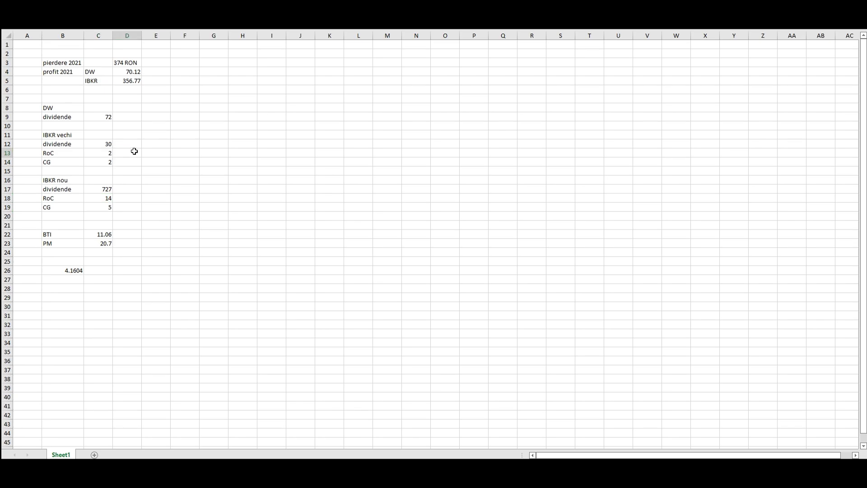
left_click_drag(63, 152, 93, 155)
left_click_drag(66, 197, 90, 197)
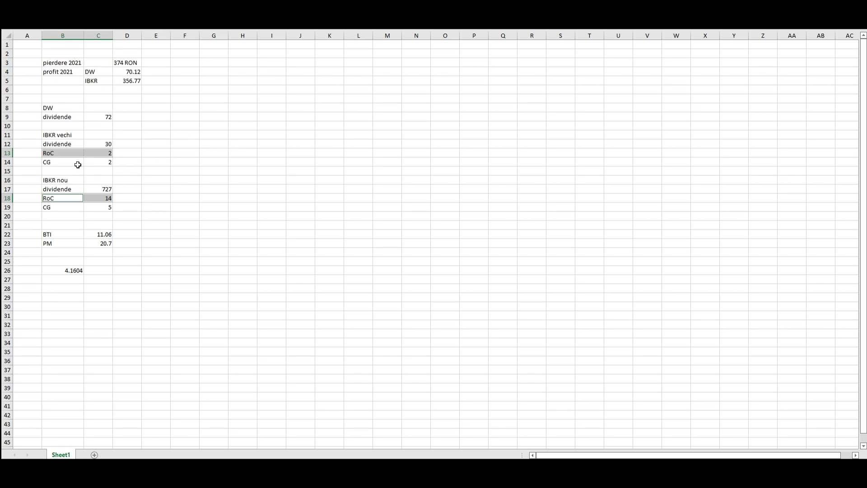
left_click_drag(63, 161, 95, 161)
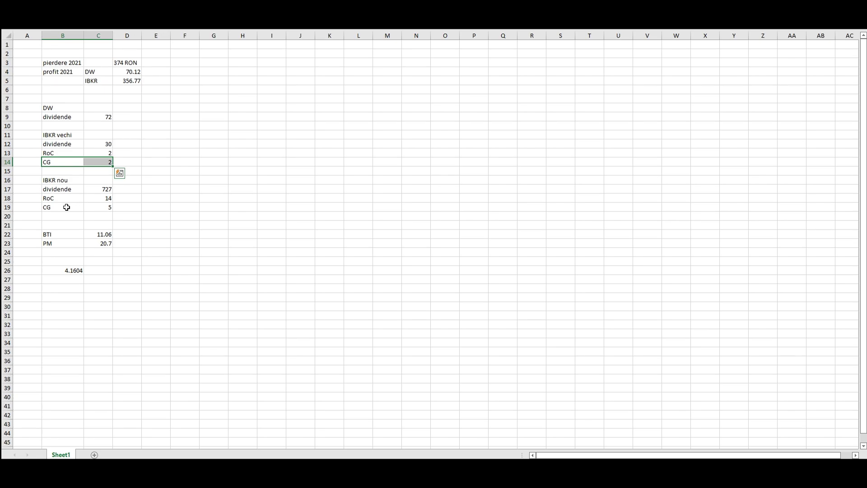
left_click_drag(66, 207, 96, 207)
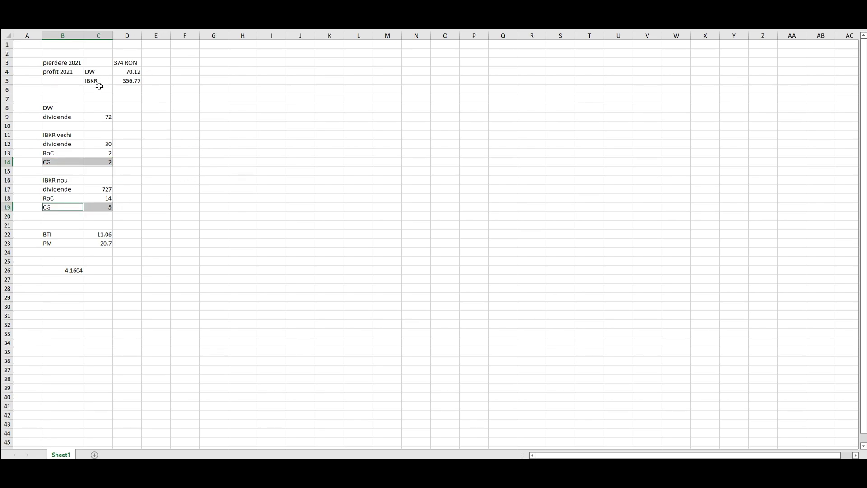
left_click_drag(71, 71, 131, 89)
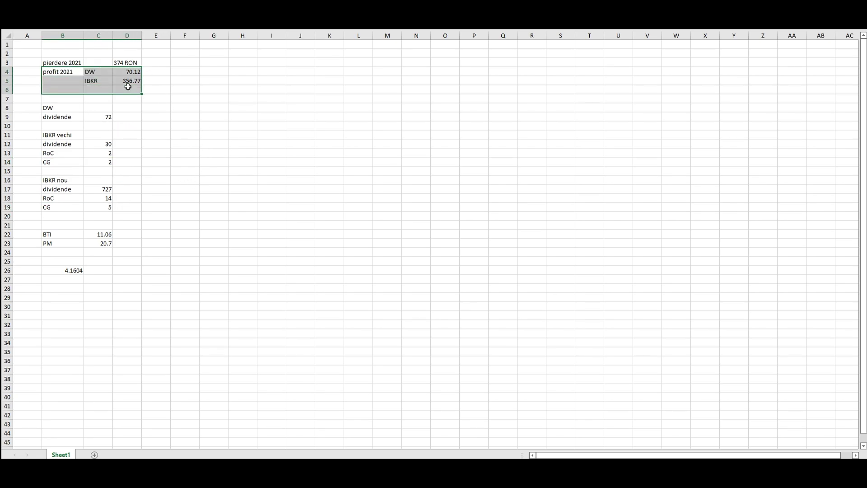
left_click(186, 89)
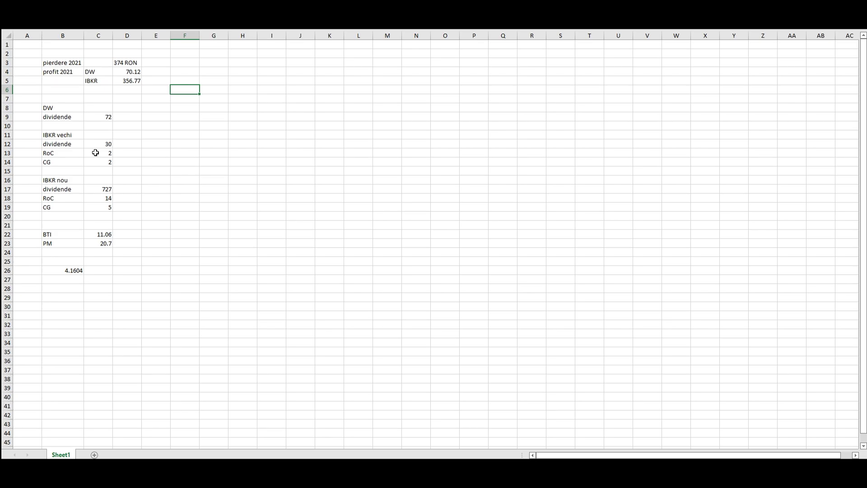
left_click_drag(53, 143, 101, 207)
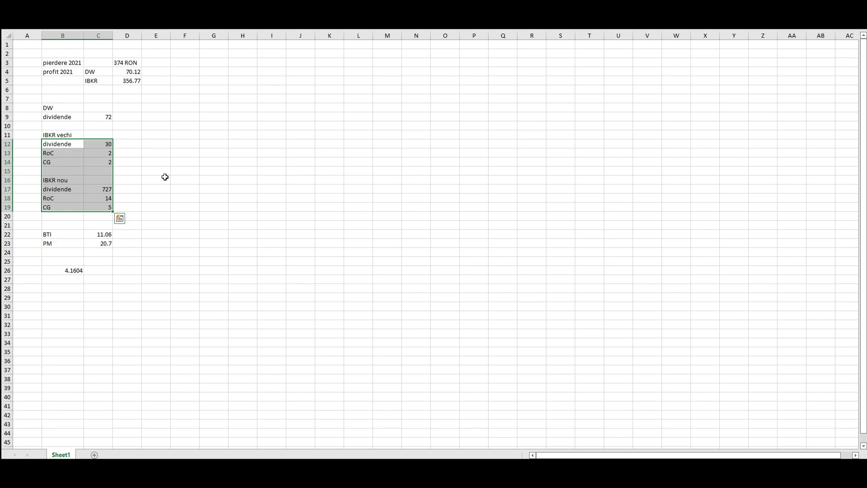
- Add a CG row in C6 with value 7 in D6, reviewing the old and new IBKR CG rows
left_click(137, 127)
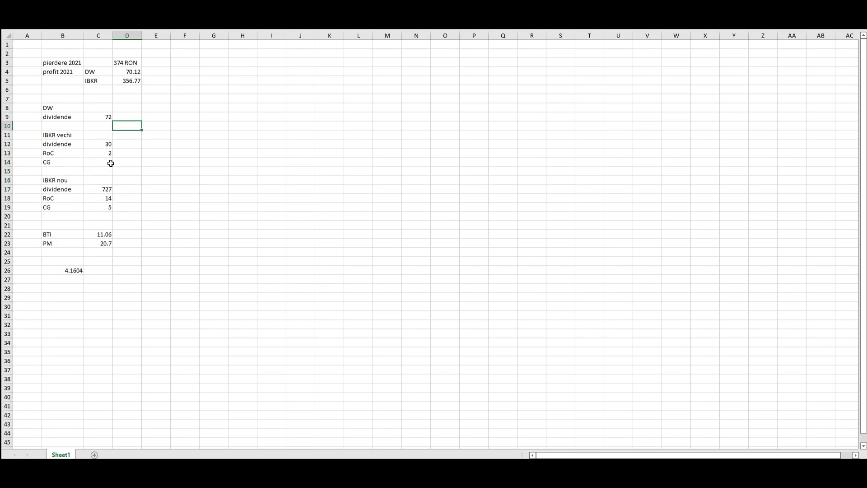
left_click(104, 89)
type("CG")
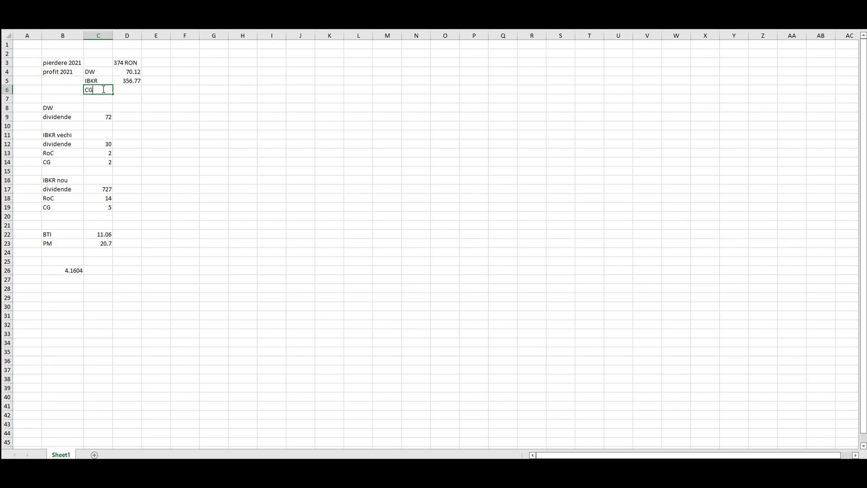
key("Tab")
type("7")
key("Tab")
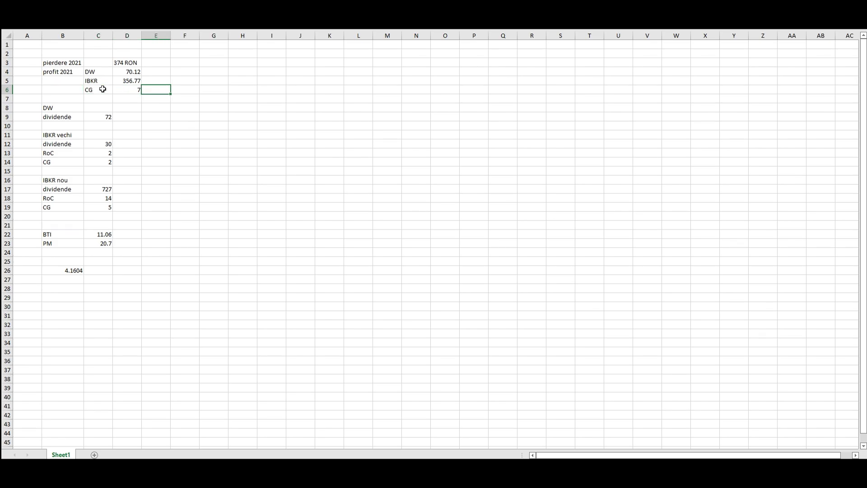
left_click_drag(61, 161, 102, 161)
left_click_drag(65, 208, 96, 208, "ctrl")
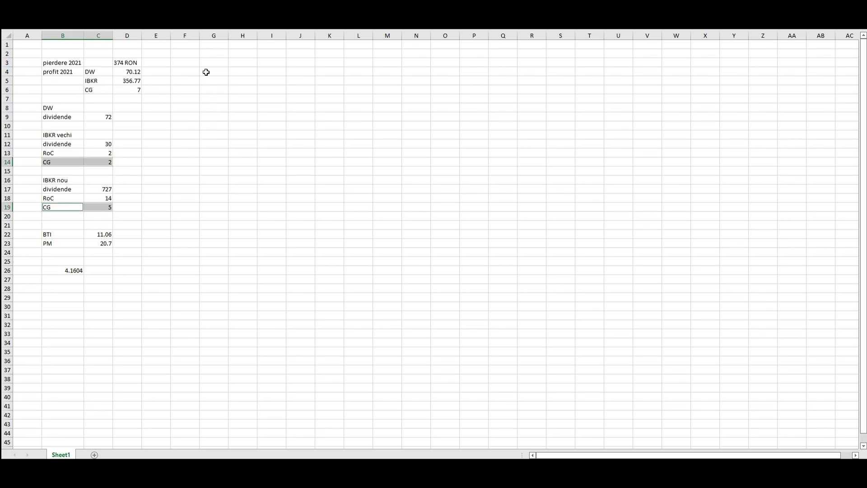
- Total the profits in D7 with =D4+D5+D6, giving 433.89
left_click(132, 98)
type("=")
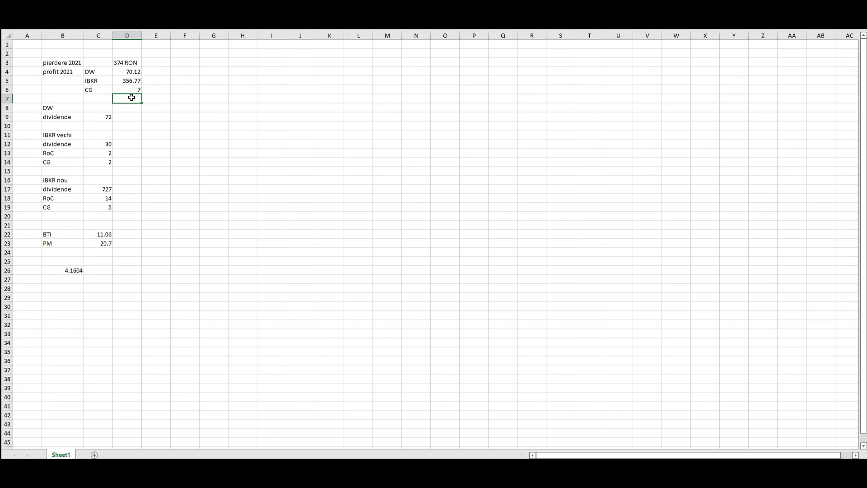
left_click(127, 71)
type("+")
left_click(130, 80)
type("+")
left_click(135, 89)
key("Return")
- Convert the total to RON in E7 with =D7*B26, giving 1805.156, and compare against the 374 RON loss
left_click(139, 97)
left_click(157, 98)
type("=")
left_click(133, 101)
type("*")
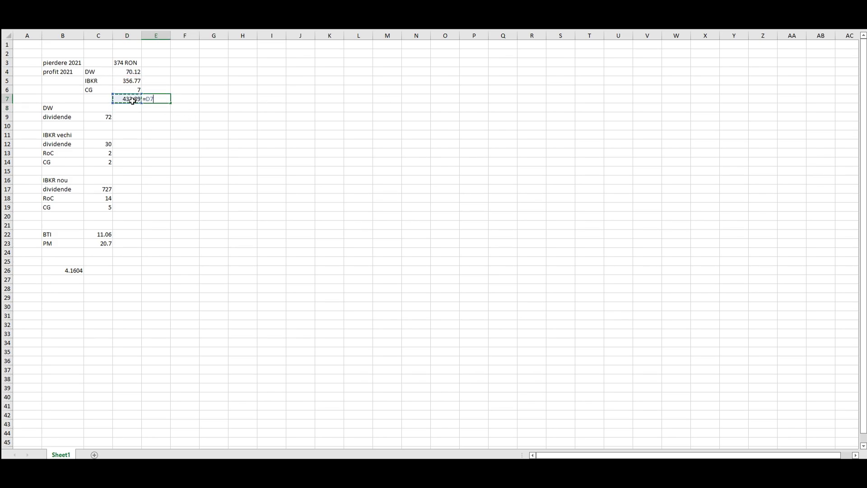
left_click(57, 270)
key("Return")
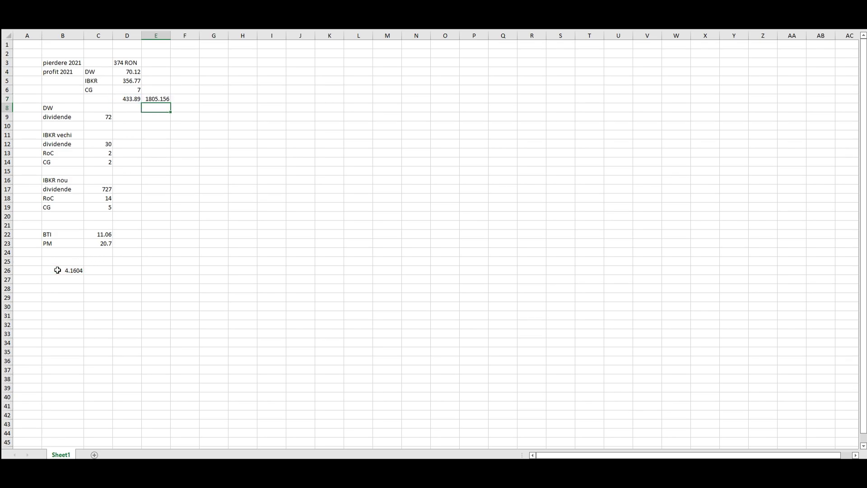
left_click(162, 98)
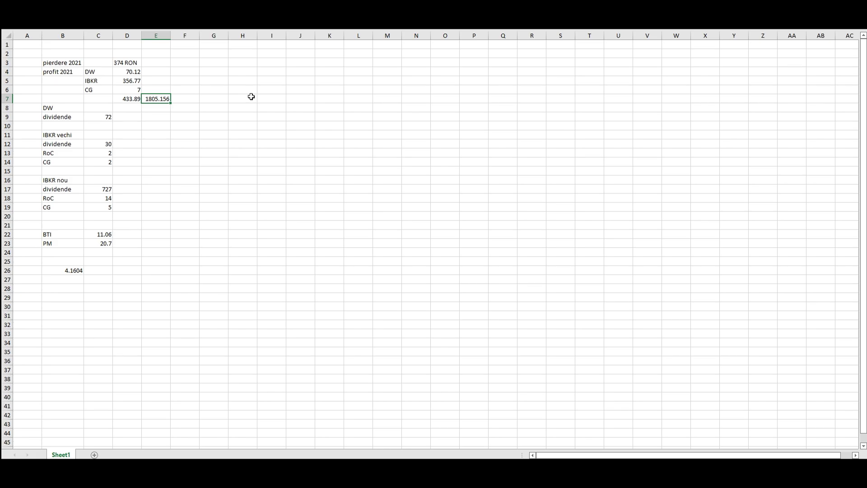
left_click(139, 63)
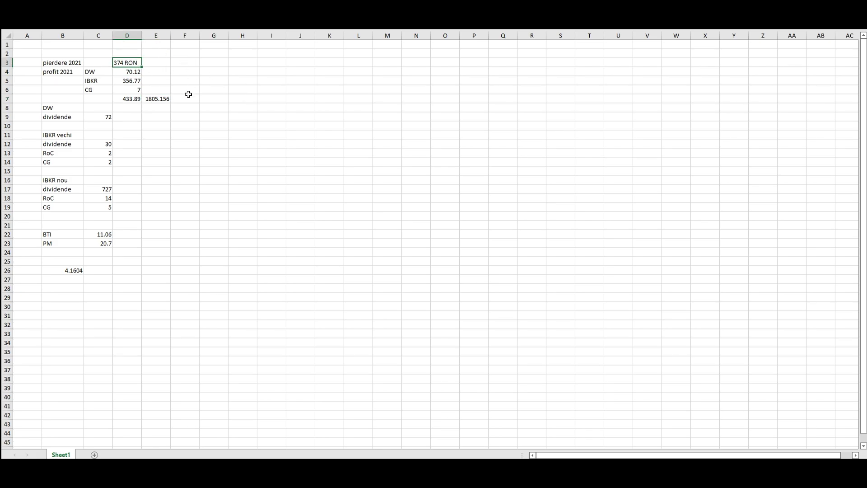
left_click(156, 98)
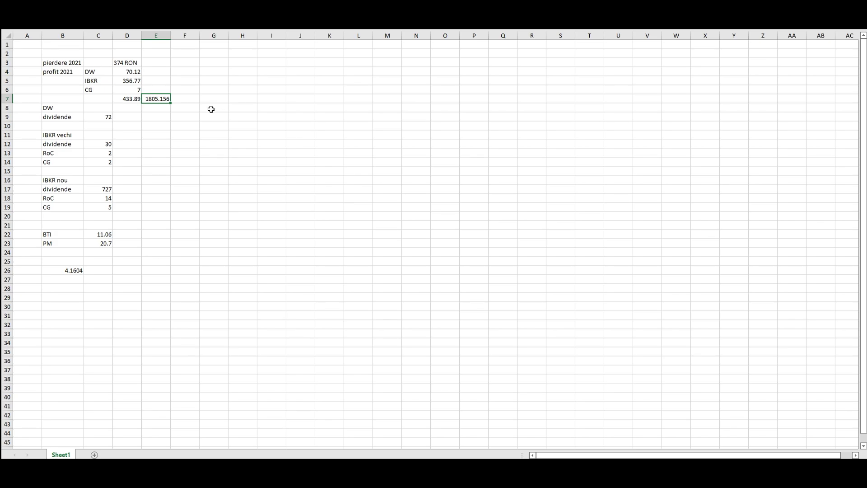
- Review the dividend amounts, then sum BTI and PM in E22 with =C22+C23, giving 31.76
left_click(103, 117)
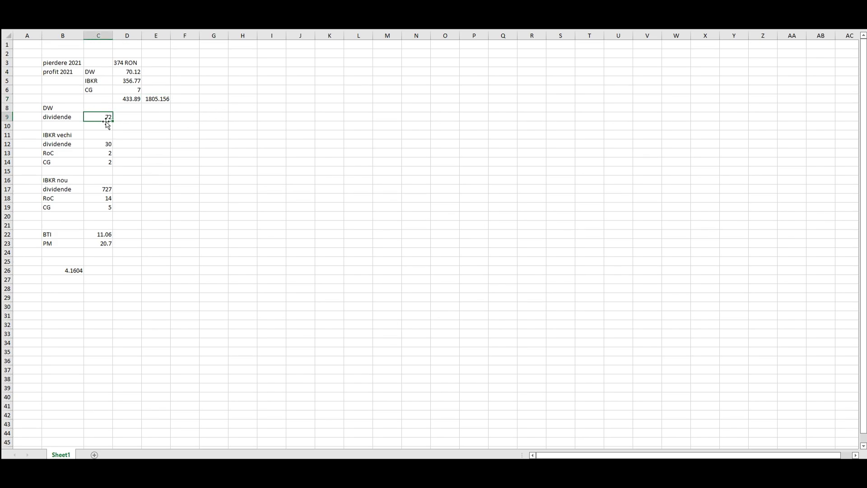
left_click(101, 142, "ctrl")
left_click(95, 189, "ctrl")
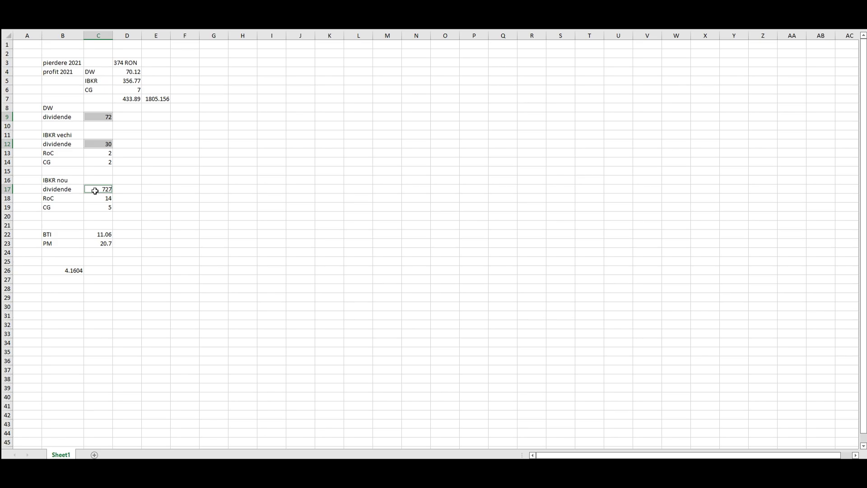
left_click_drag(94, 235, 92, 246)
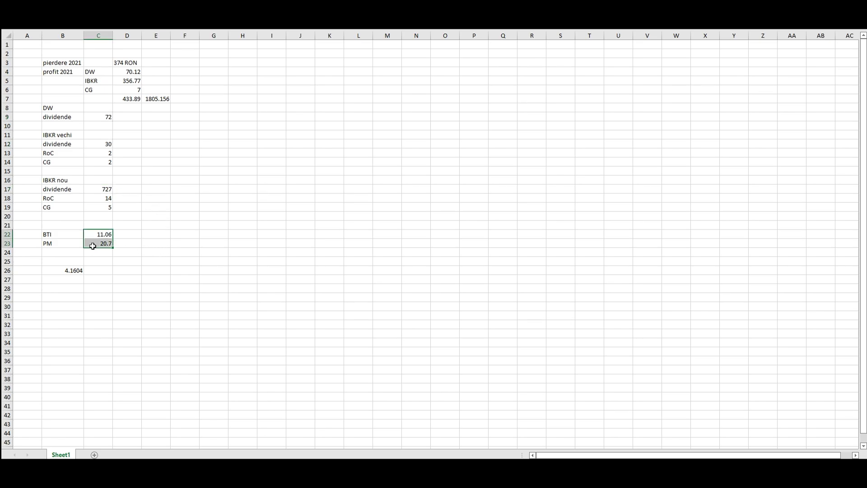
left_click(161, 234)
type("=")
left_click(92, 235)
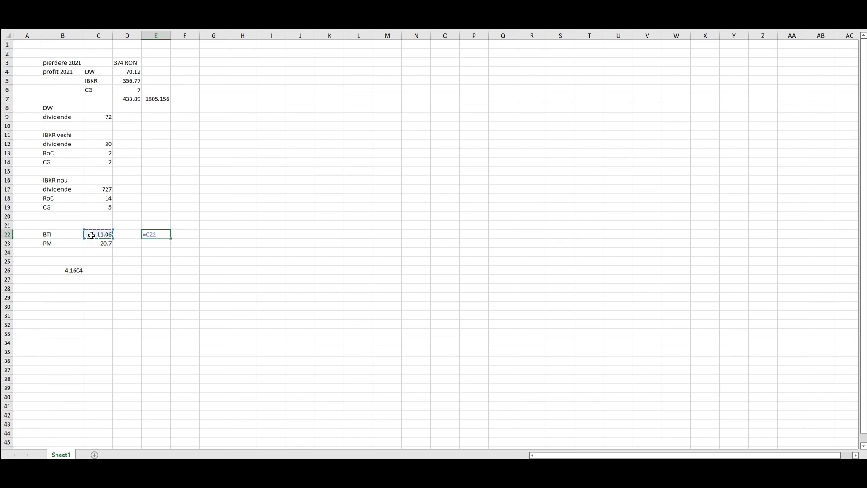
type("+")
left_click(95, 244)
key("Return")
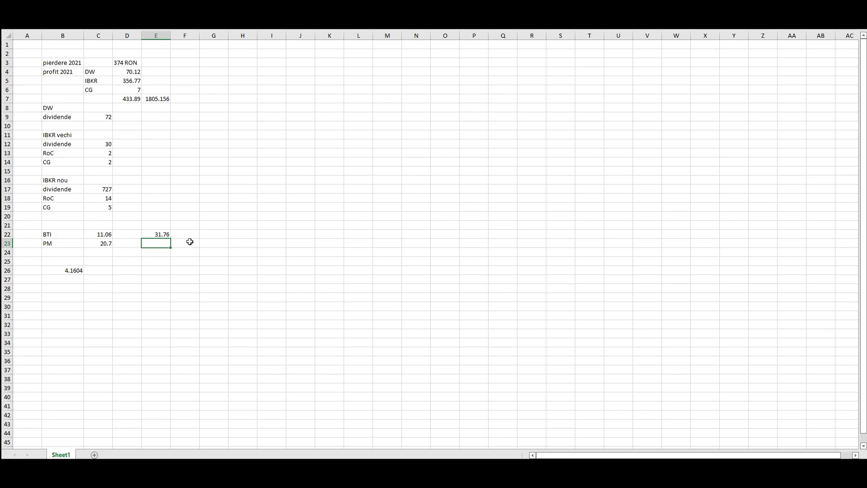
- Compute the 7.3% tax in F22 with =E22*0.073, giving 1.588
left_click(195, 233)
type("=")
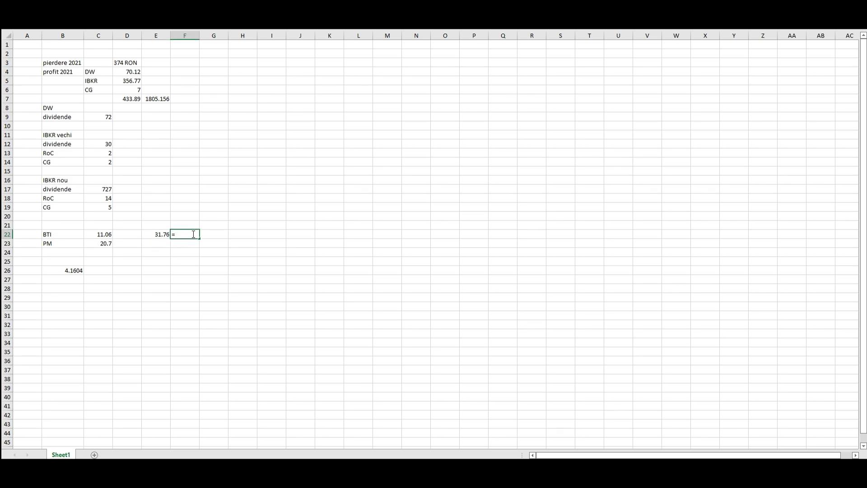
left_click(156, 236)
type("*0.073")
key("Return")
left_click(190, 232)
- Convert the tax to RON in F23 with =F22*B26, giving 6.606715
left_click(189, 244)
type("=")
left_click(187, 234)
type("*")
left_click(76, 269)
key("Return")
left_click(183, 243)
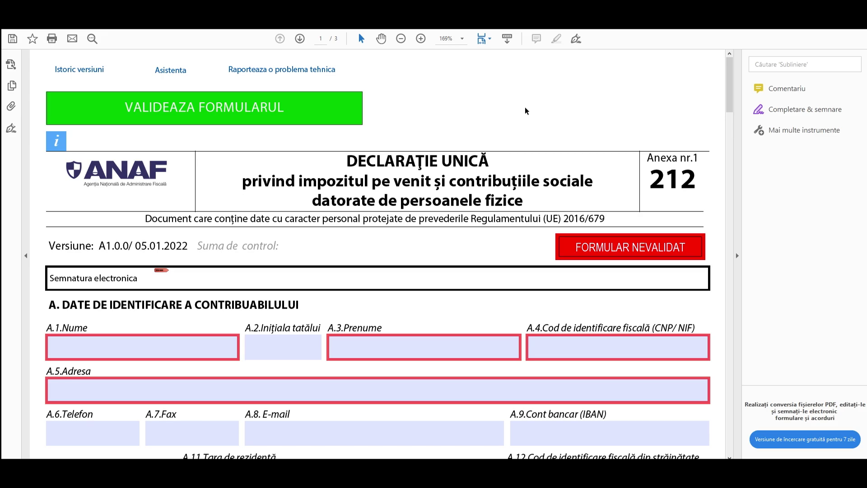
- Enter the taxpayer's surname, first name and personal identification code in fields A.1, A.3 and A.4
left_click(102, 342)
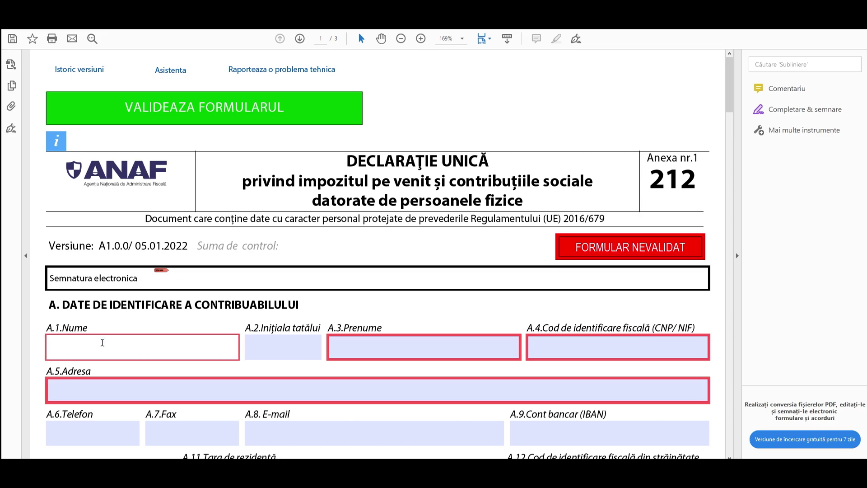
type("GIGEL")
left_click(342, 354)
type("GIGELESCU")
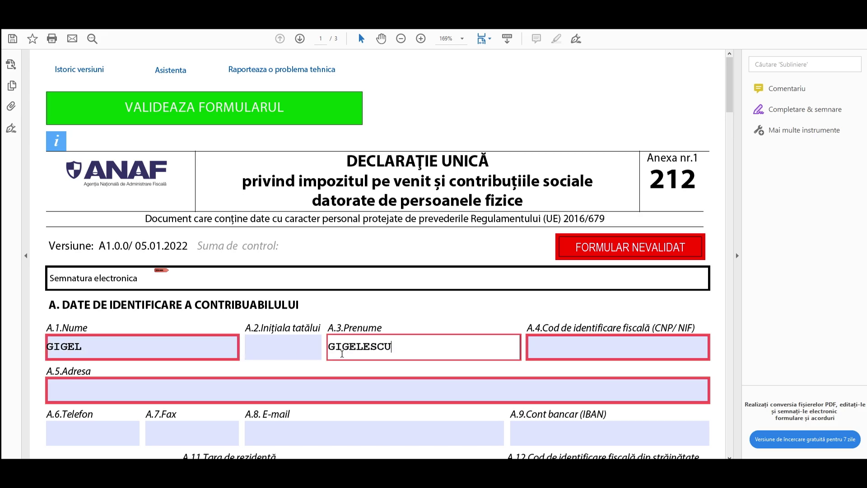
left_click(560, 343)
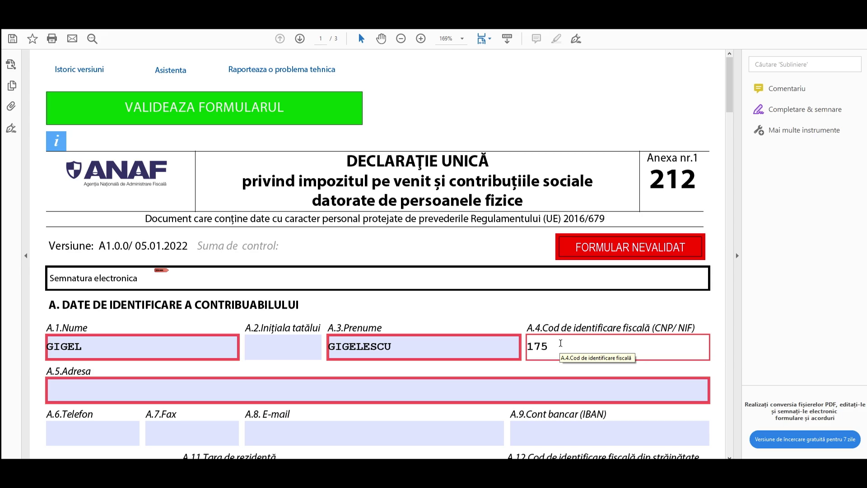
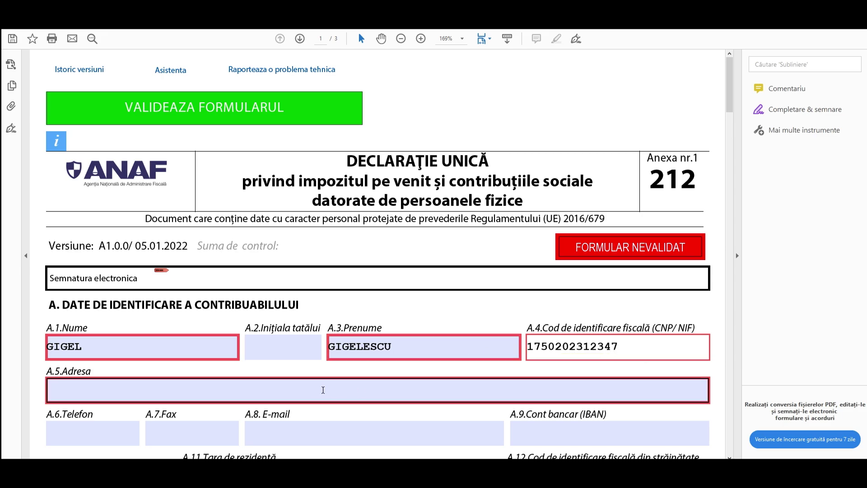
- Fill in the taxpayer's street address in the A.5.Adresa field
left_click(327, 389)
scroll(343, 307, "down", 1)
type("STR INVIERII")
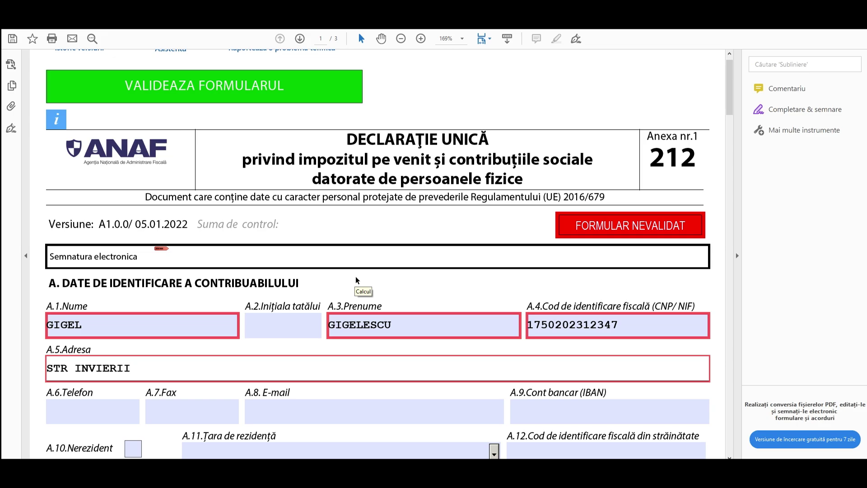
left_click(356, 280)
scroll(356, 275, "down", 2)
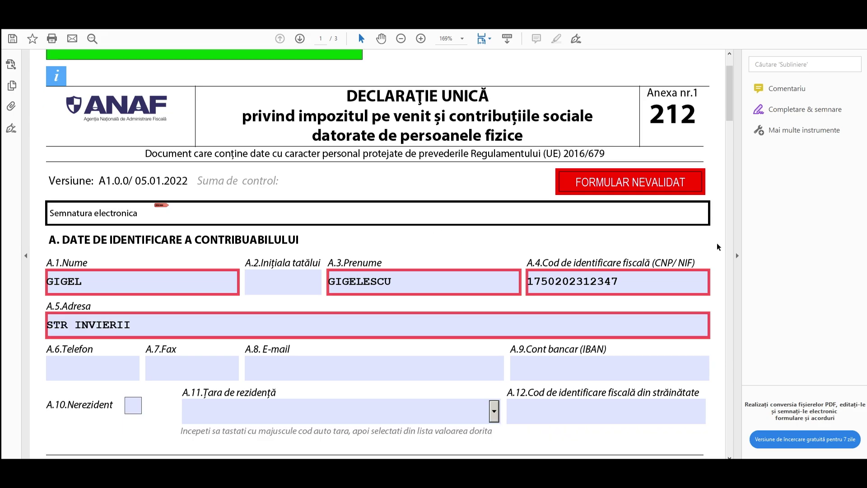
- Move down past the bank account and foreign tax identification fields to section B
scroll(716, 243, "down", 2)
left_click(655, 330)
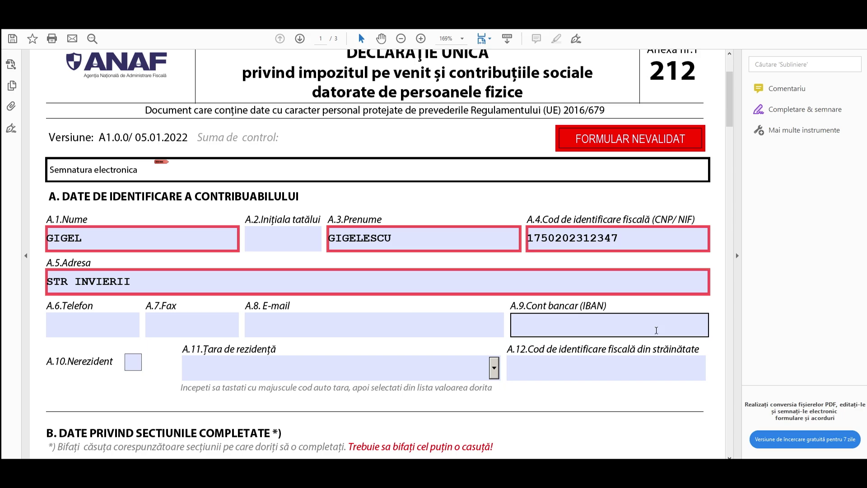
scroll(656, 330, "down", 4)
left_click(655, 286)
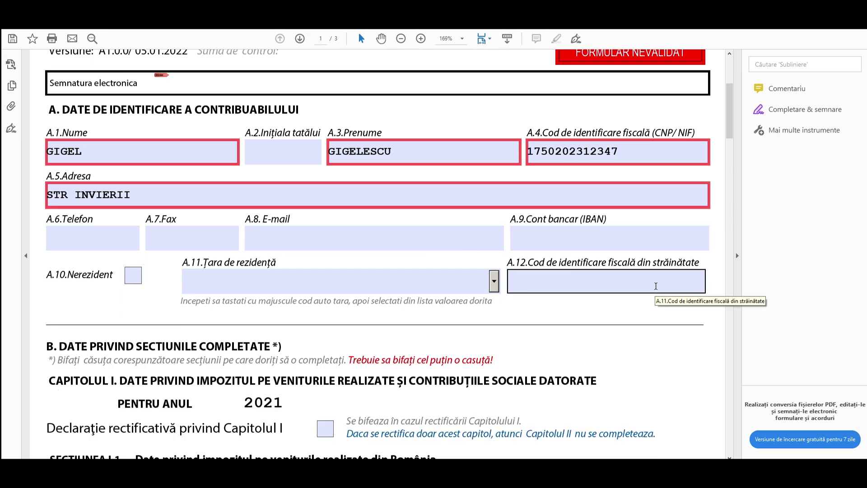
scroll(627, 280, "down", 6)
scroll(617, 199, "down", 6)
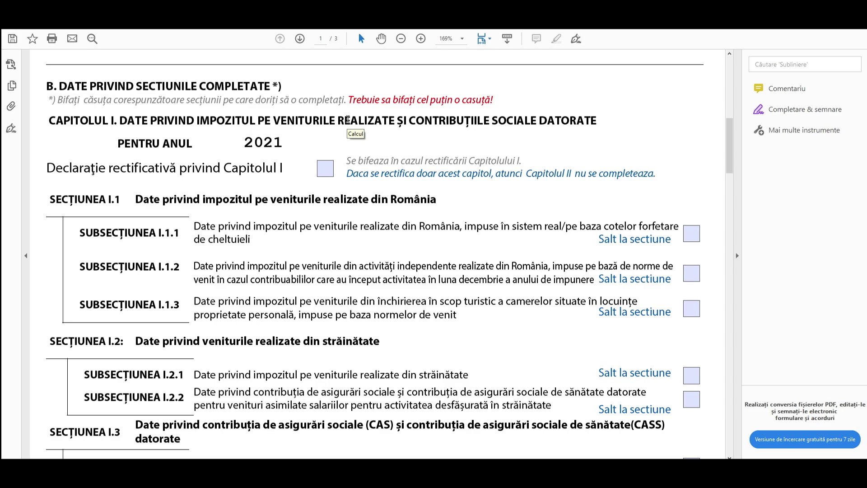
scroll(526, 188, "down", 1)
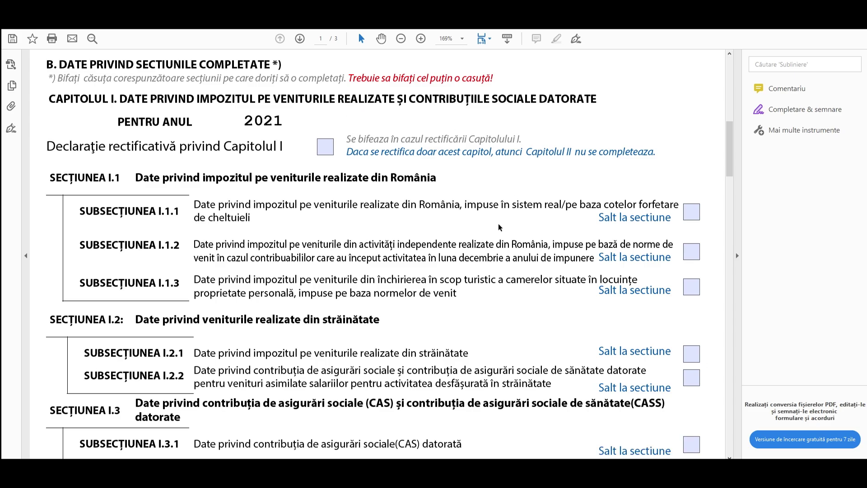
scroll(501, 286, "down", 1)
scroll(501, 288, "down", 1)
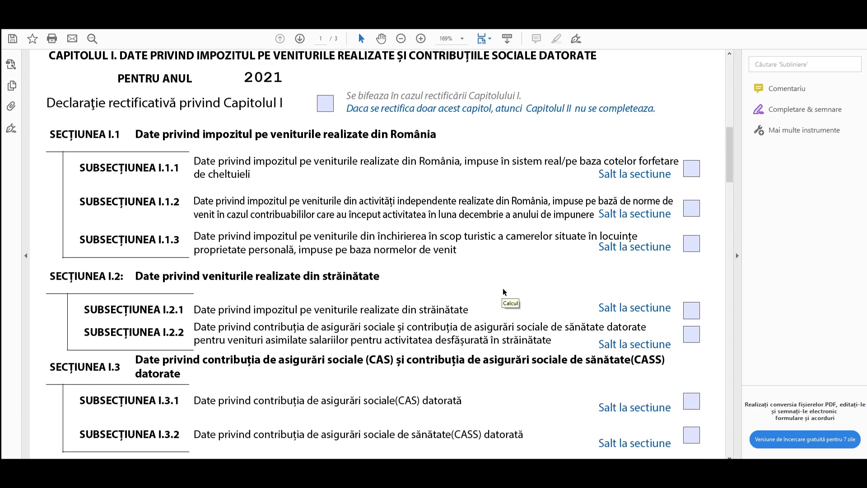
- Tick subsection I.2.1 for foreign income and jump to that section
left_click(691, 311)
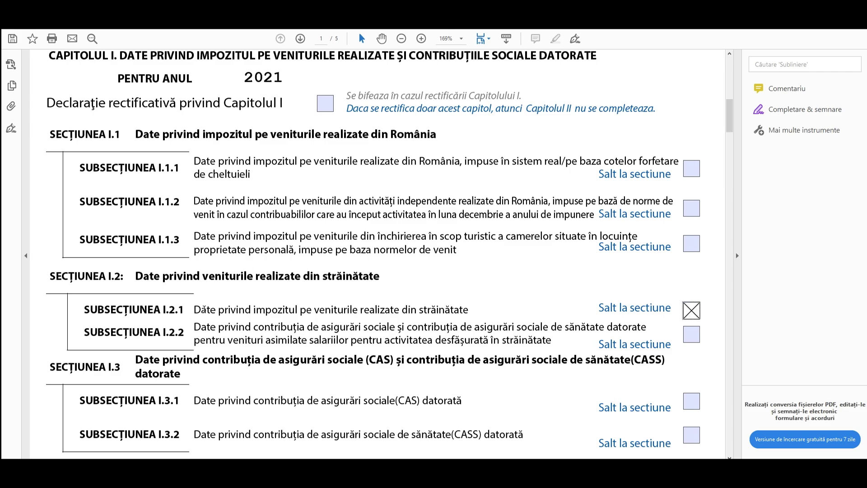
left_click_drag(193, 310, 468, 308)
left_click(647, 307)
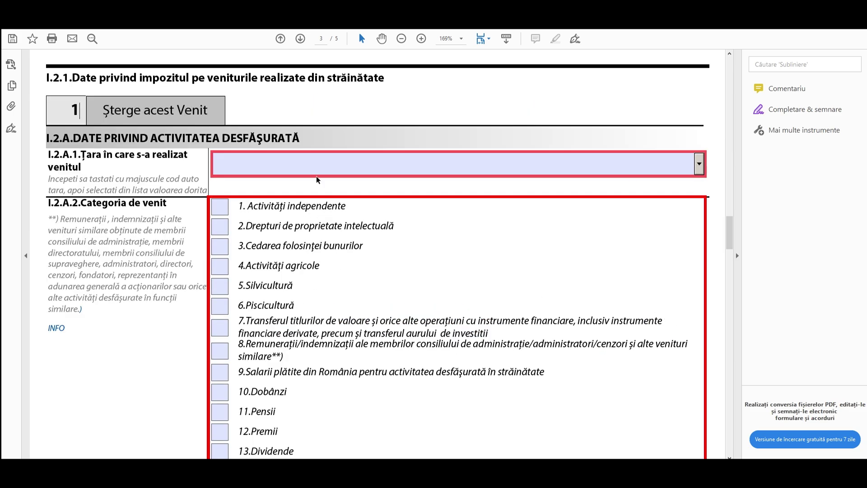
- Set the income country to US and tick category 7, securities transfers
left_click(324, 167)
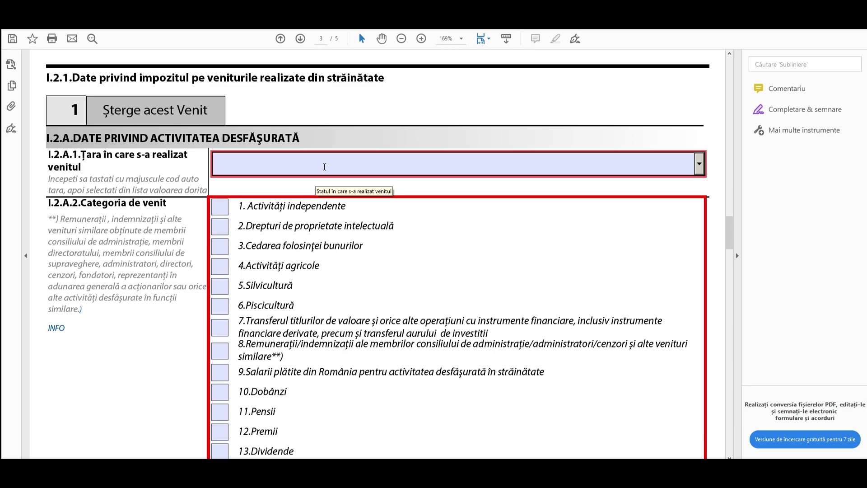
left_click(361, 163)
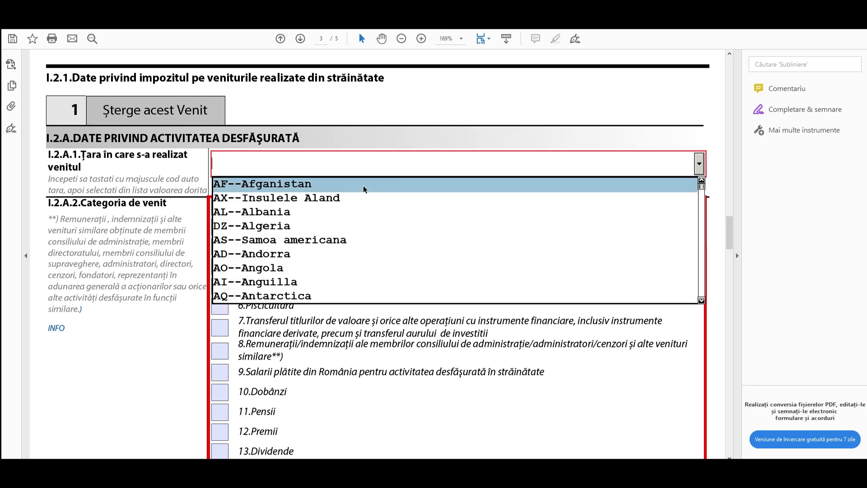
type("US")
left_click(363, 185)
left_click(223, 331)
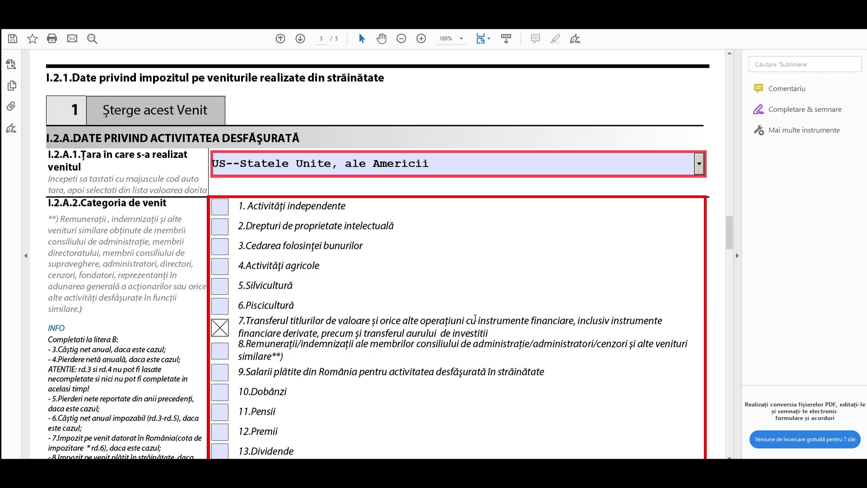
scroll(478, 307, "down", 4)
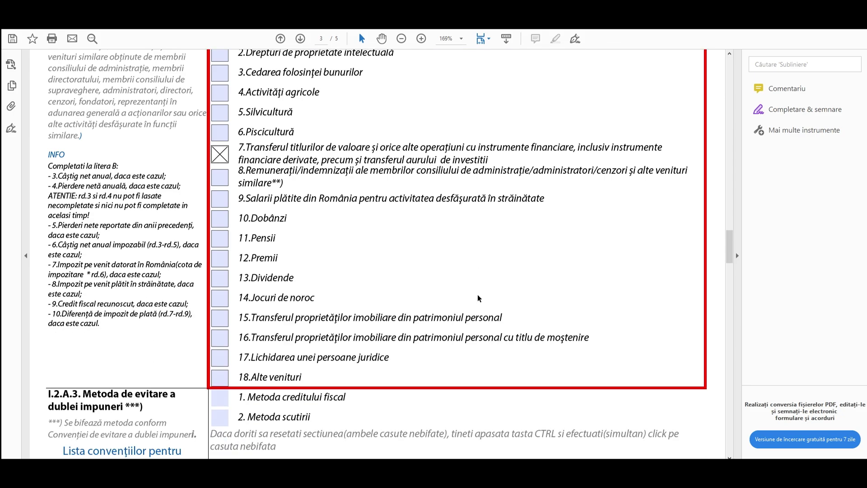
scroll(476, 299, "down", 1)
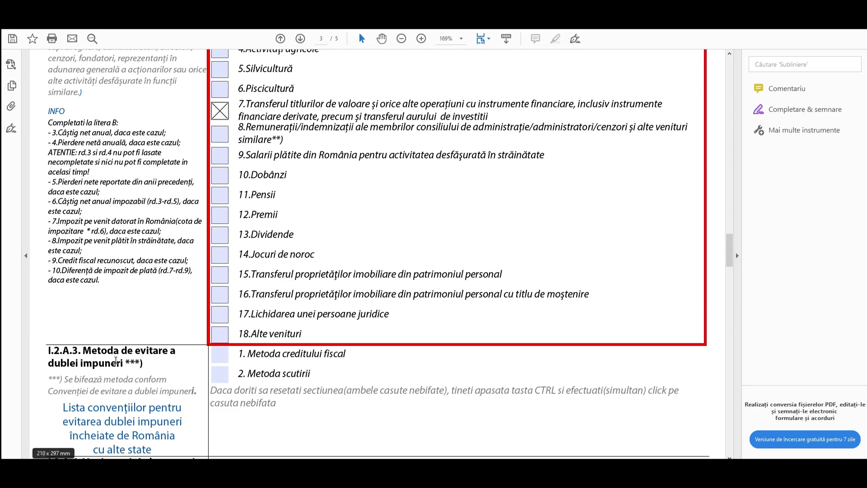
scroll(524, 346, "down", 1)
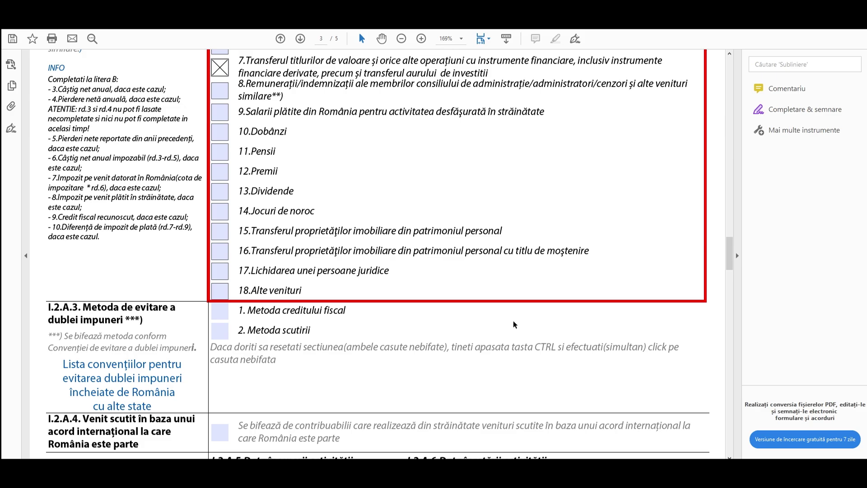
scroll(514, 320, "down", 3)
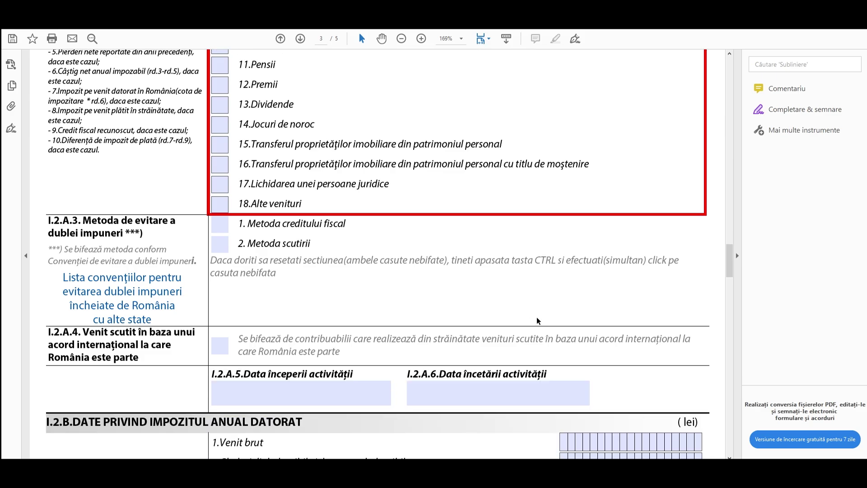
scroll(552, 298, "down", 3)
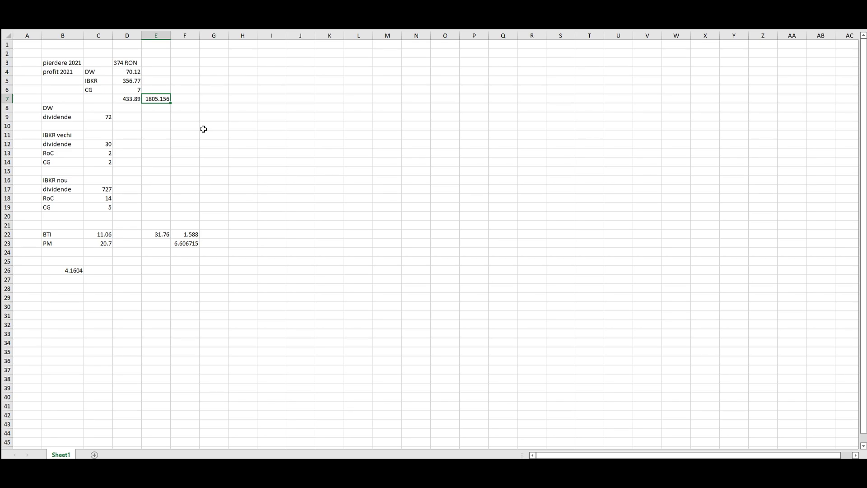
left_click(120, 101)
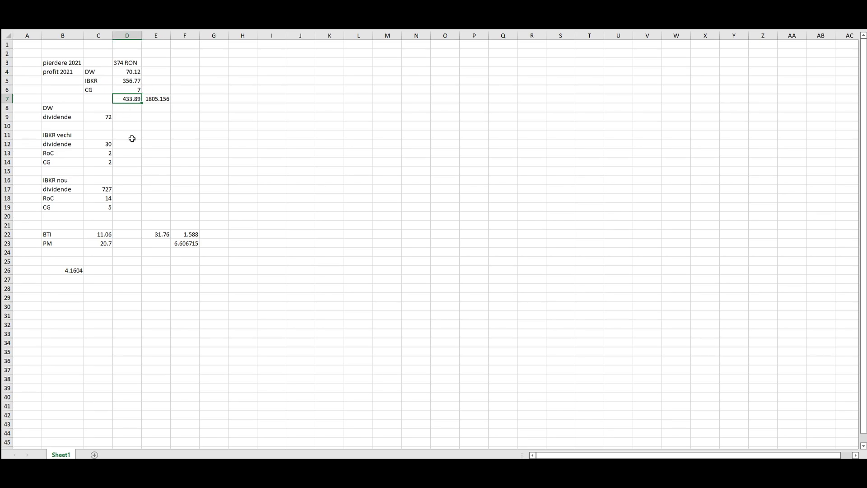
left_click(58, 270, "ctrl")
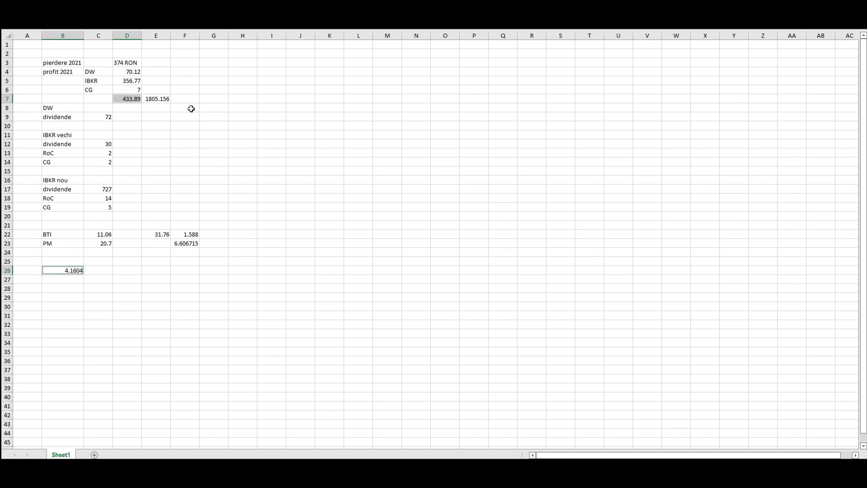
left_click(169, 100)
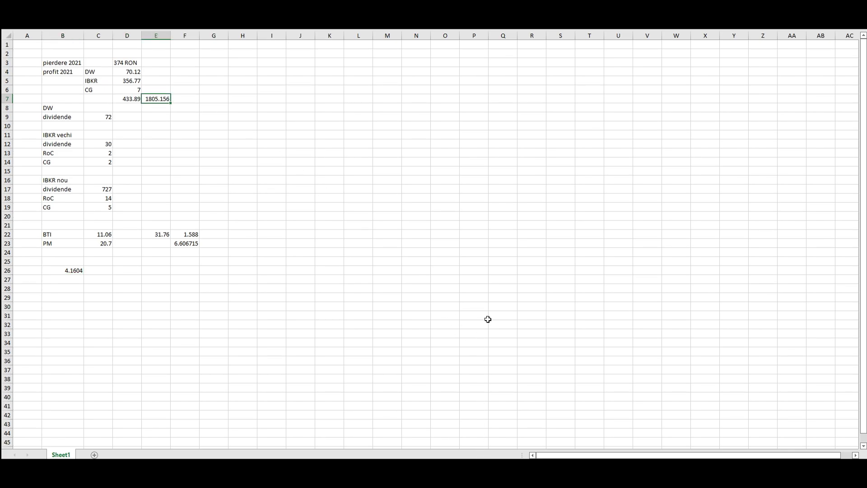
- Enter the 1806 lei net gain in row 3 of the tax form
key("alt+Tab")
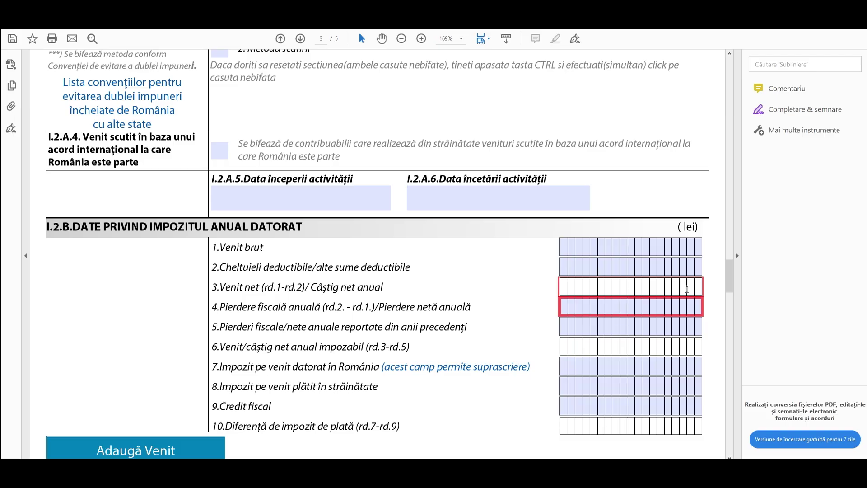
type("1806")
left_click(716, 288)
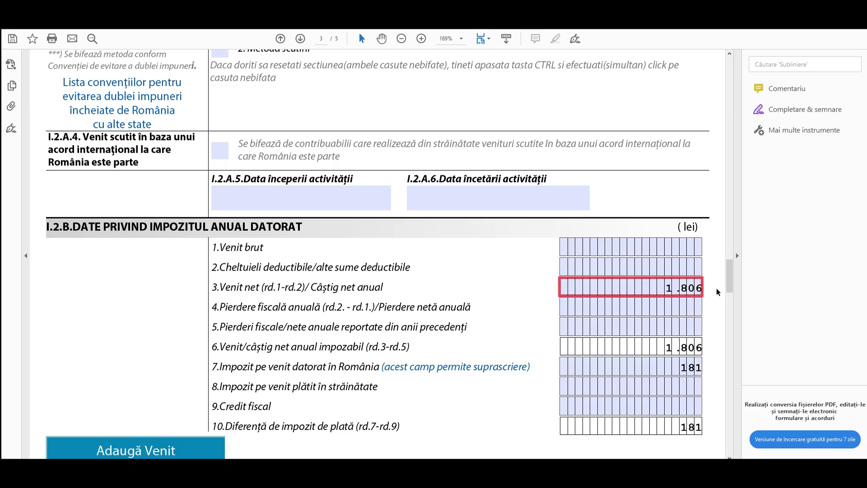
scroll(716, 298, "down", 1)
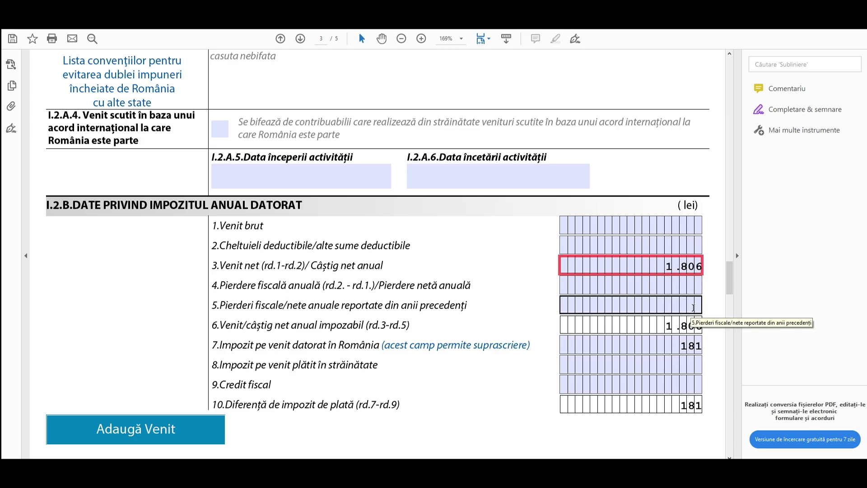
- Enter 374 lei of carried-over losses in row 5 so the tax recalculates
left_click(694, 308)
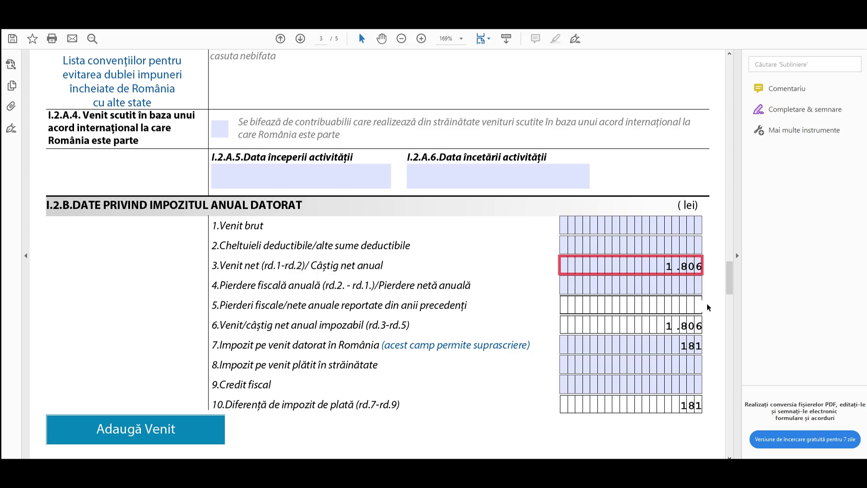
type("374")
left_click(713, 289)
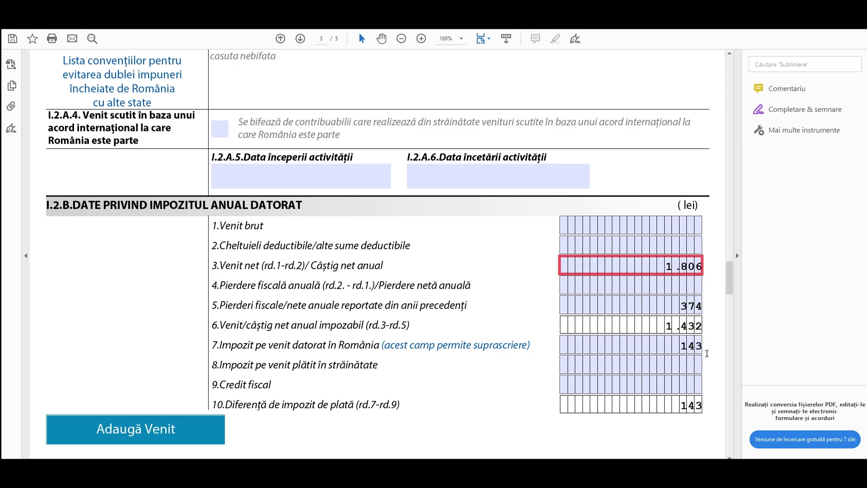
scroll(150, 412, "down", 1)
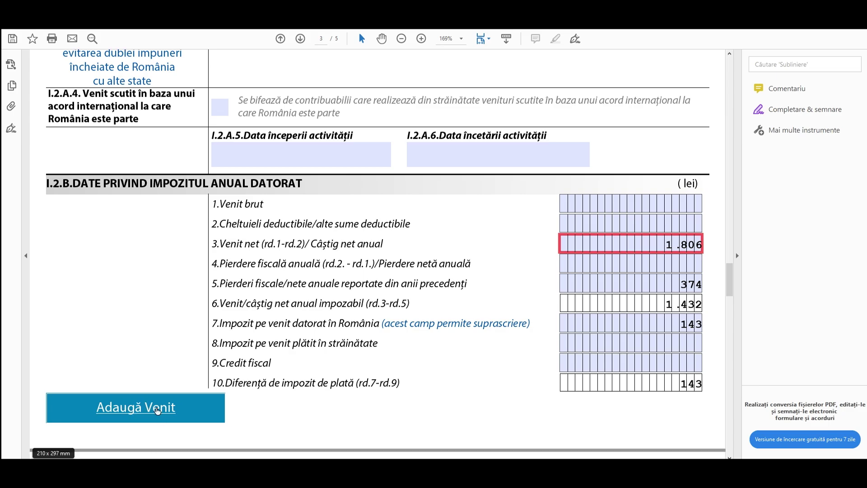
- Add another foreign income entry with US as the country
left_click(153, 407)
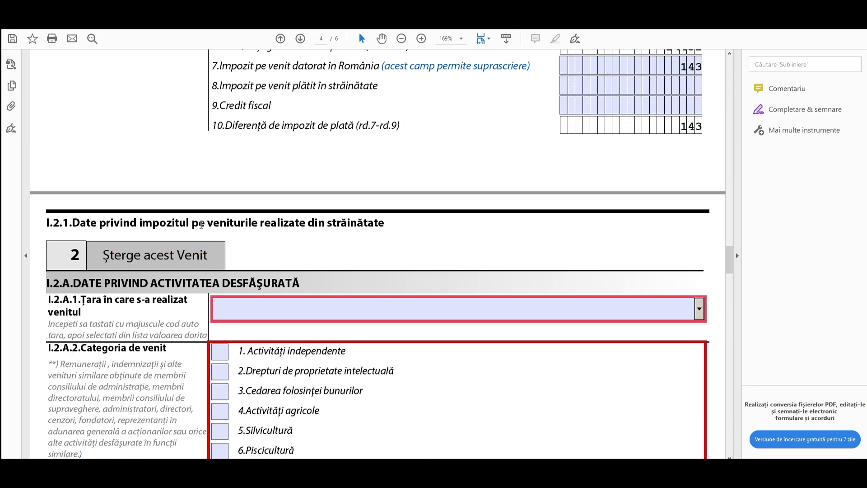
scroll(177, 260, "down", 1)
left_click(292, 242)
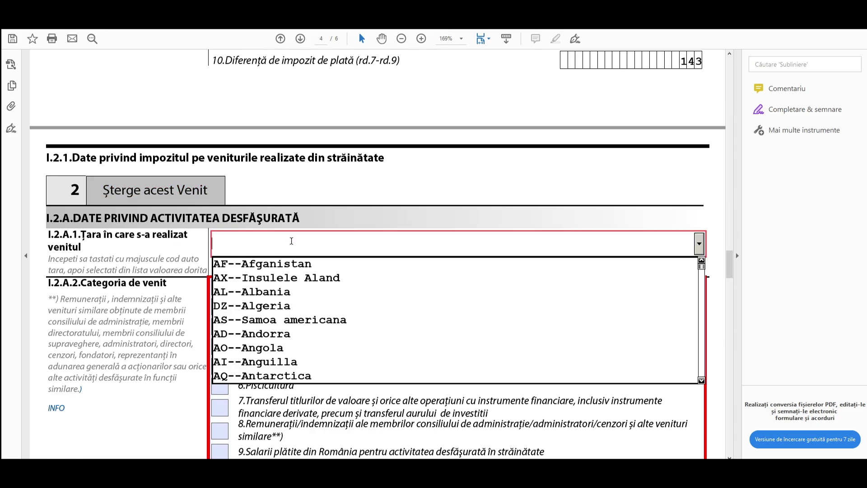
type("US")
left_click(345, 264)
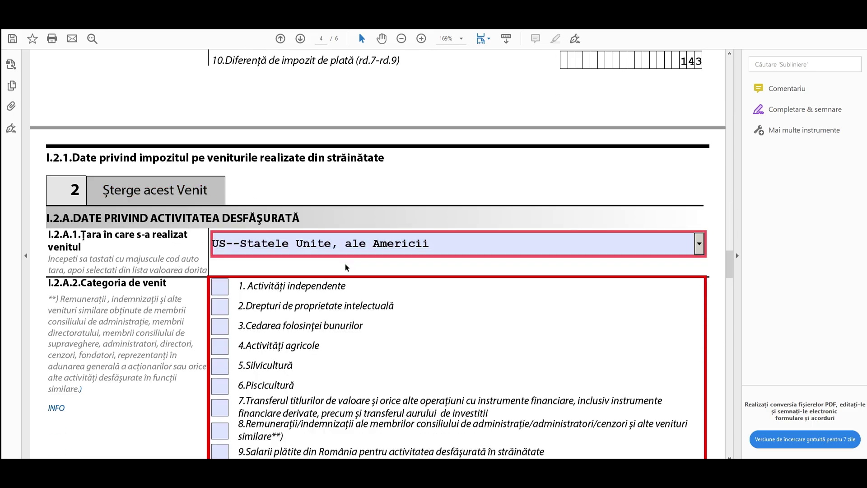
- Classify the new income as 13.Dividende and choose 1. Metoda creditului fiscal
scroll(345, 264, "down", 2)
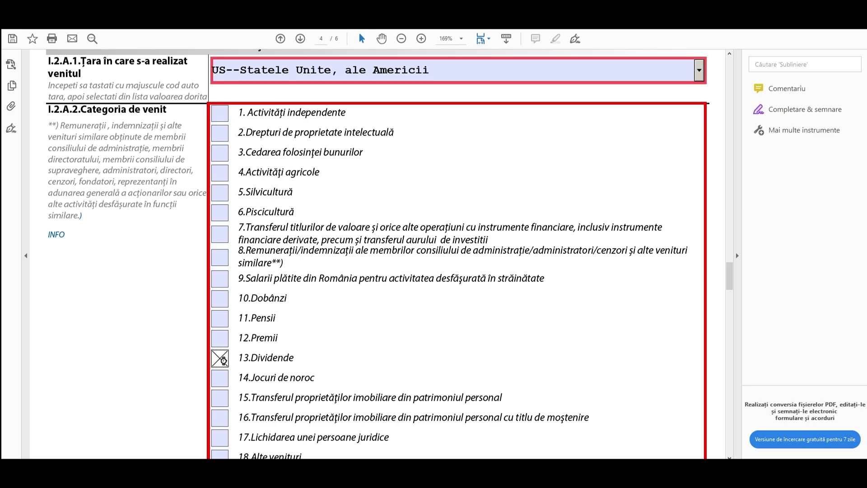
left_click(220, 357)
scroll(407, 325, "down", 1)
scroll(406, 320, "down", 3)
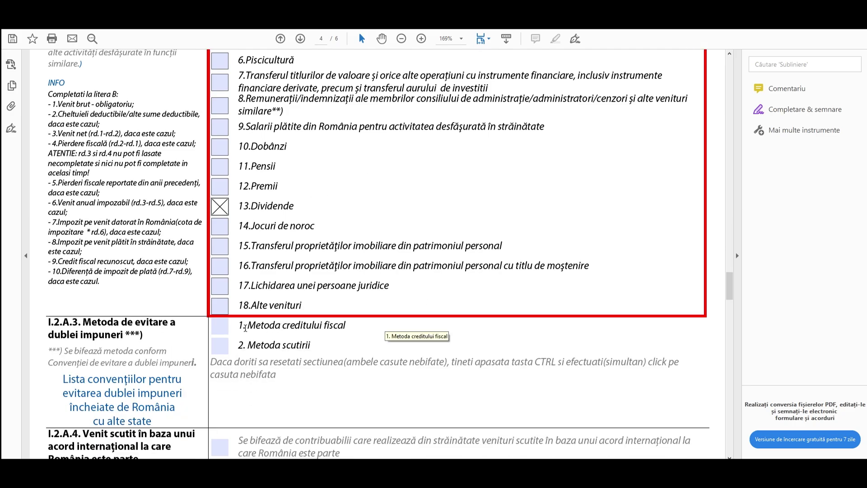
left_click(223, 329)
scroll(357, 330, "down", 1)
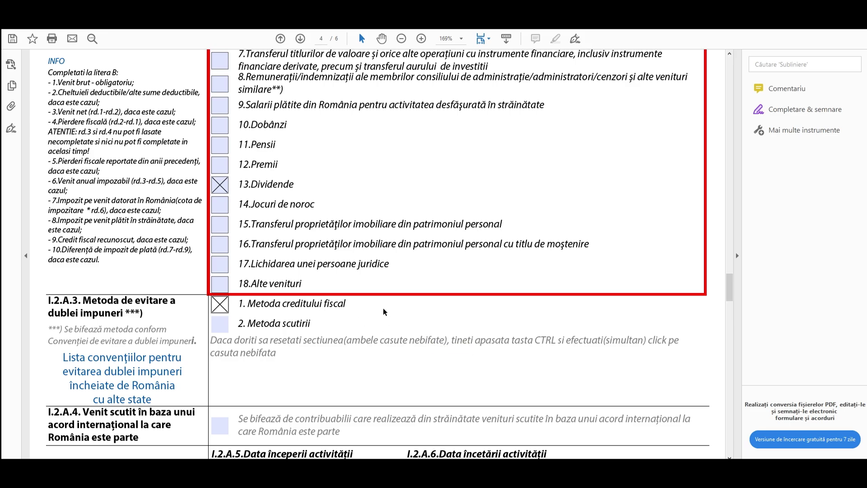
scroll(399, 312, "down", 6)
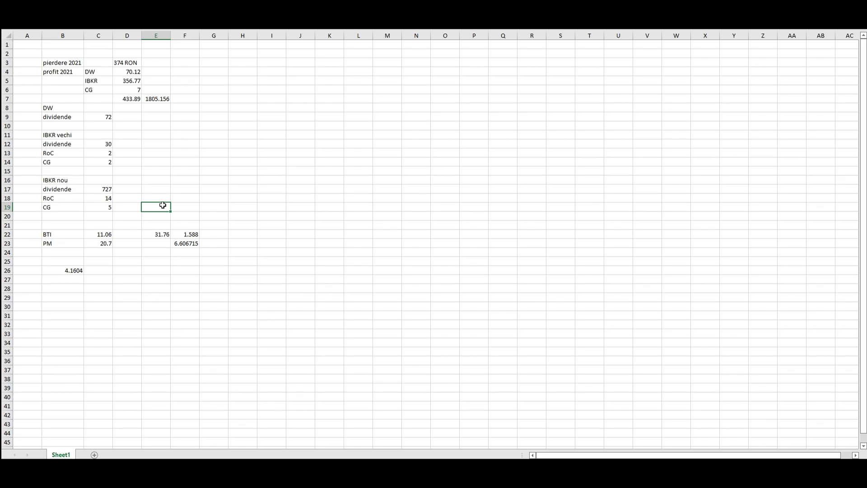
- Total the dividends in E19 with =C9+C12+C17+C22+C23
type("=")
left_click(93, 117)
type("+")
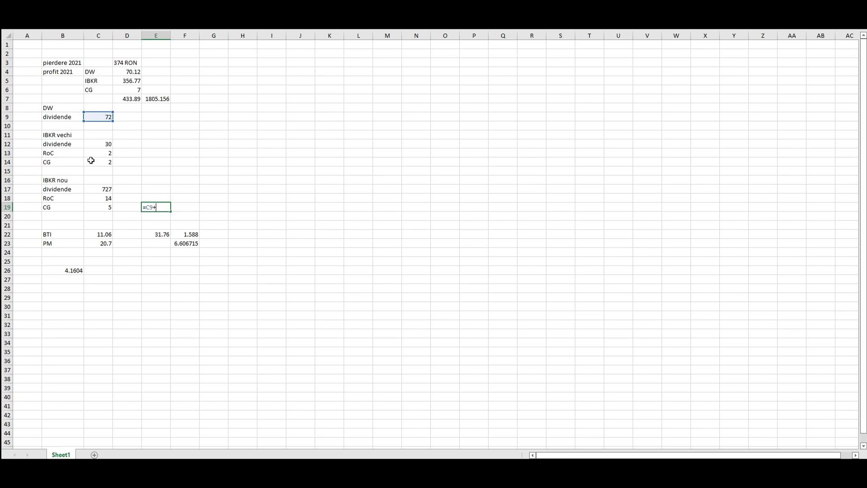
left_click(90, 144)
type("+")
left_click(88, 188)
type("+")
left_click(96, 233)
type("+")
left_click(107, 244)
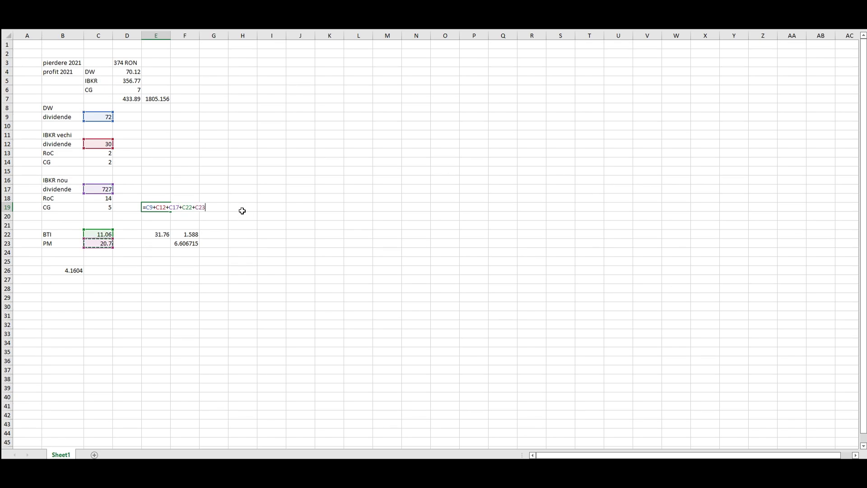
key("Return")
- Compute 10% of the dividend total in F19 with =E19*10%
left_click(190, 207)
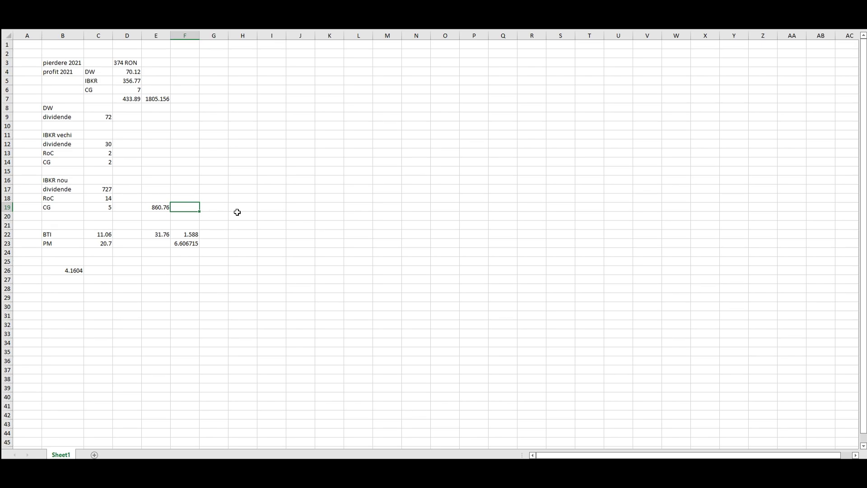
type("=")
left_click(157, 208)
type("*10%")
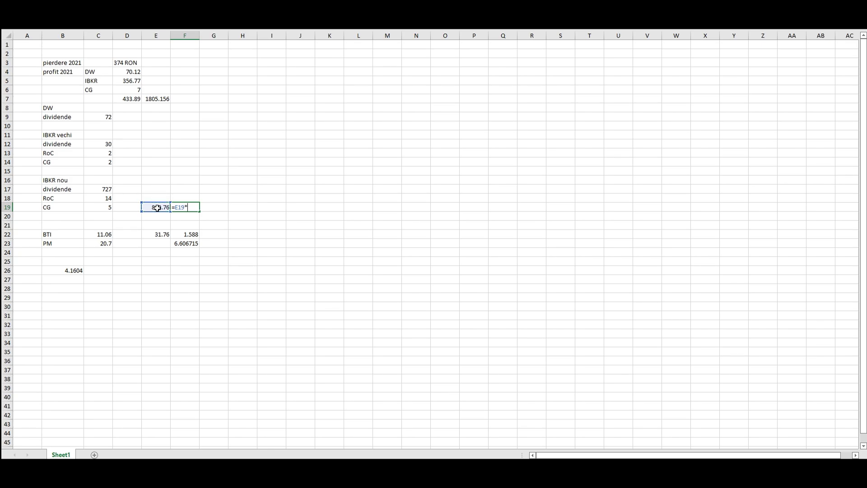
key("Return")
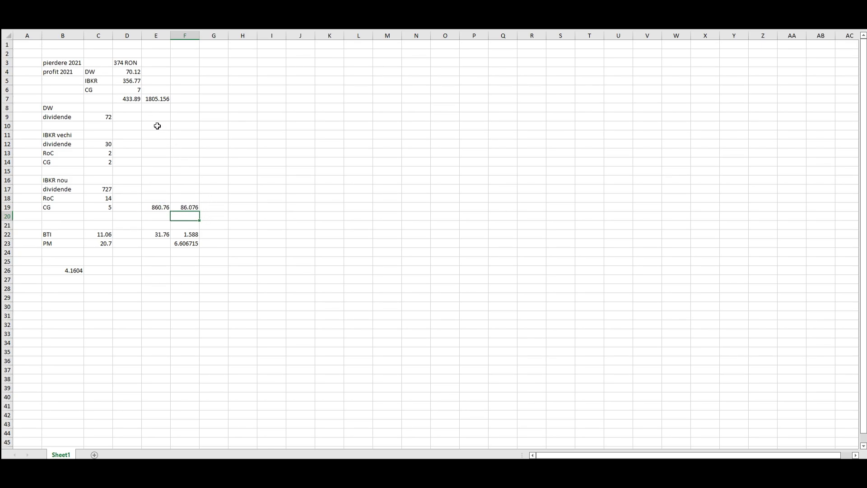
- Enter withheld taxes 7, 3 and 73 in D9, D12 and D17
left_click(130, 116)
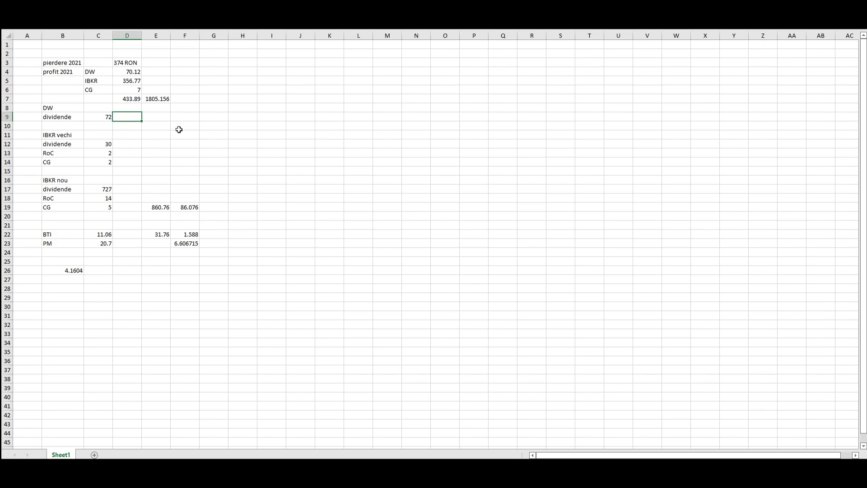
left_click(102, 117)
left_click(129, 121)
type("7")
left_click(128, 142)
type("3")
left_click(122, 189)
type("73")
left_click(179, 163)
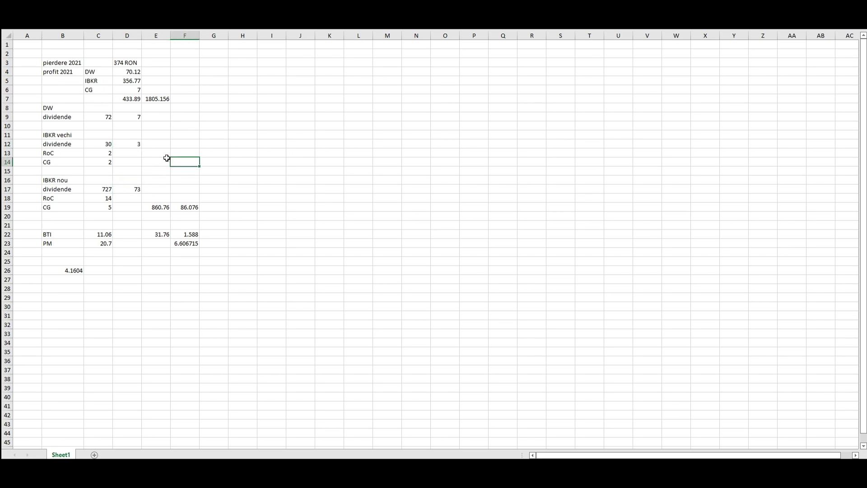
- Enter the 83 withheld tax total in F20
left_click_drag(104, 234, 114, 241)
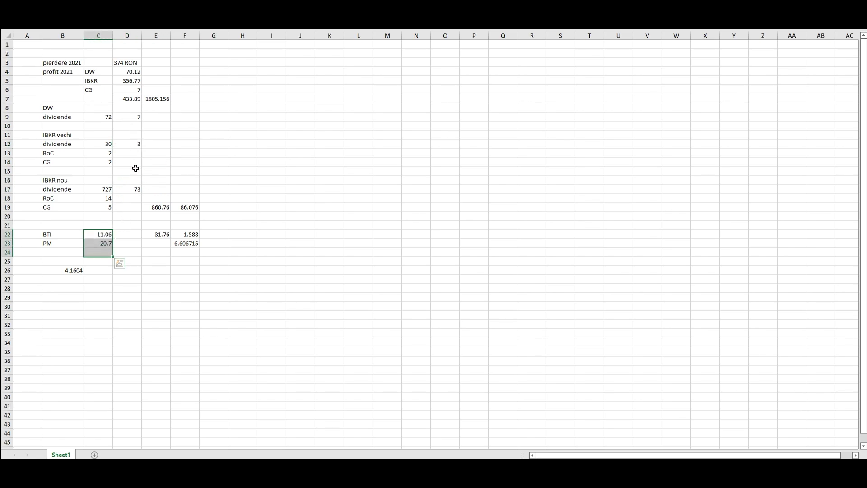
left_click_drag(131, 116, 129, 187)
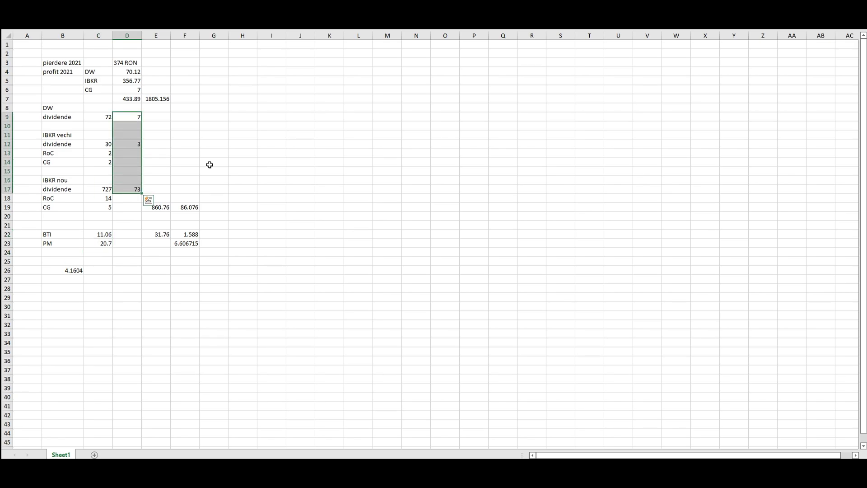
left_click(188, 215)
type("83")
key("Up")
left_click_drag(180, 216, 179, 207)
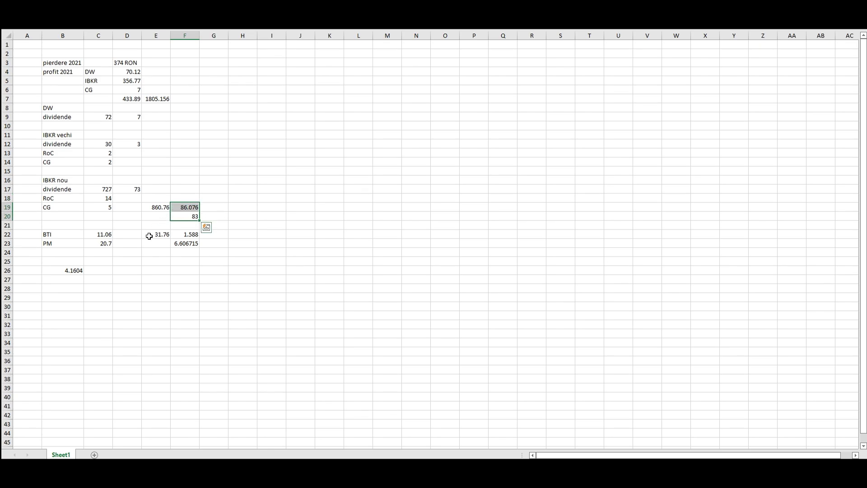
left_click_drag(101, 235, 97, 245)
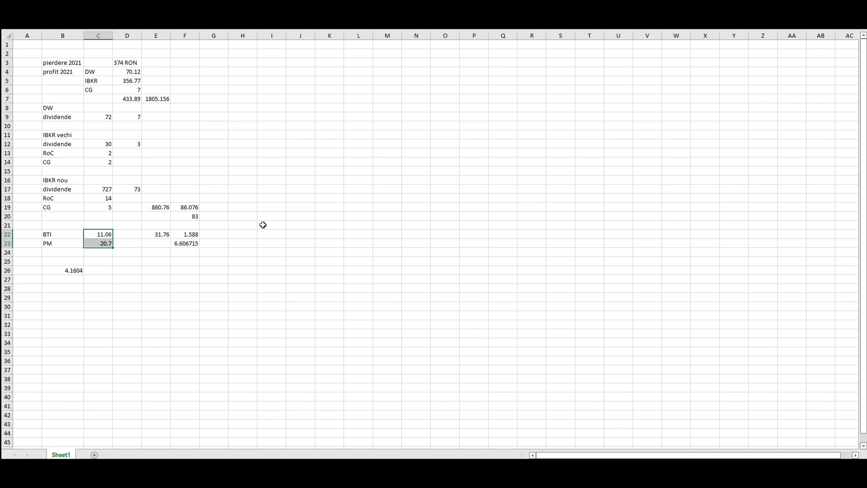
- Convert the dividend total to lei in I22 with =E19*B26, giving 3581.106
left_click(272, 235)
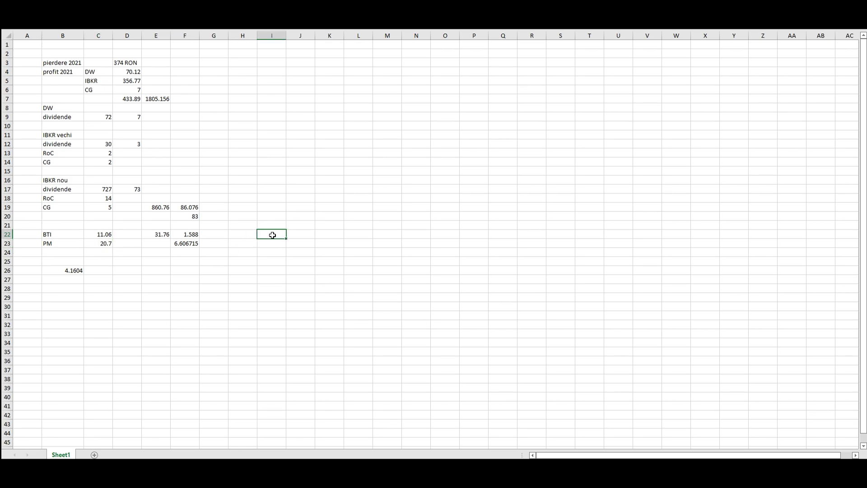
type("=")
left_click(155, 206)
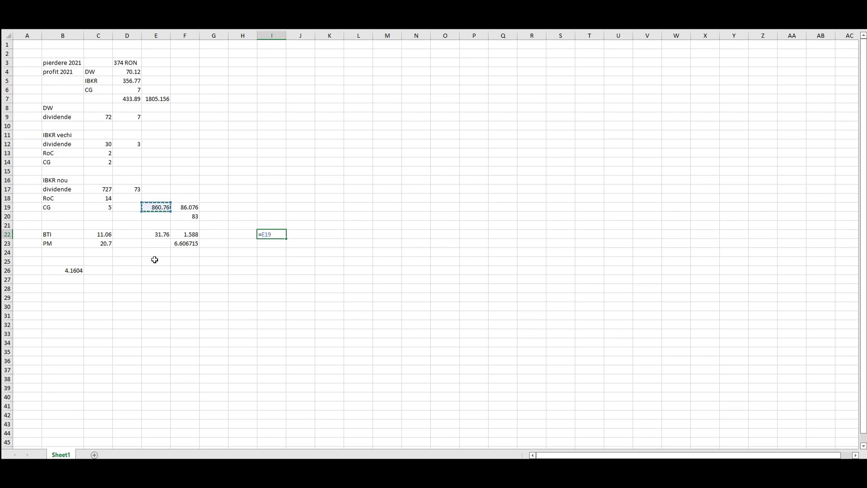
type("*")
left_click(59, 271)
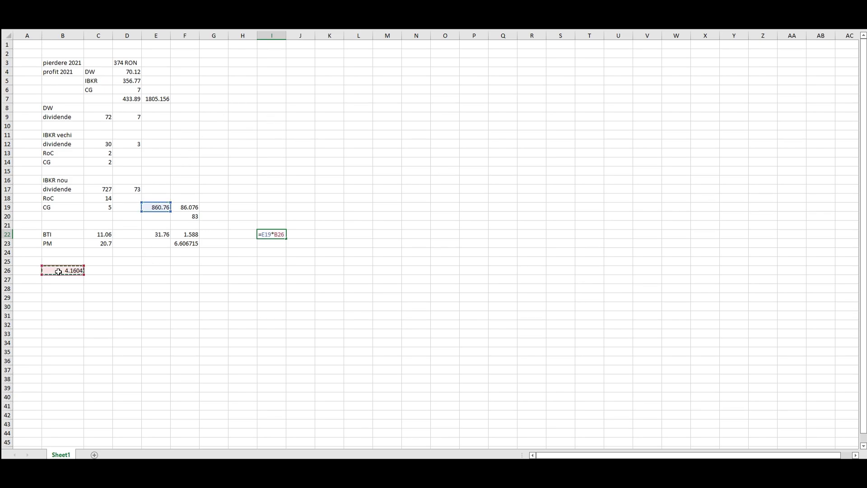
key("Return")
left_click(277, 235)
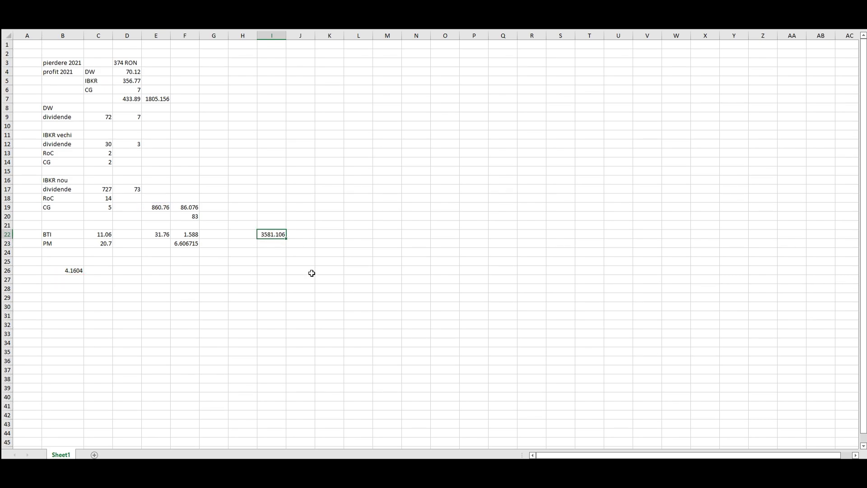
- Enter 3582 as gross dividend income in the tax form
key("alt+Tab")
type("3582")
key("Return")
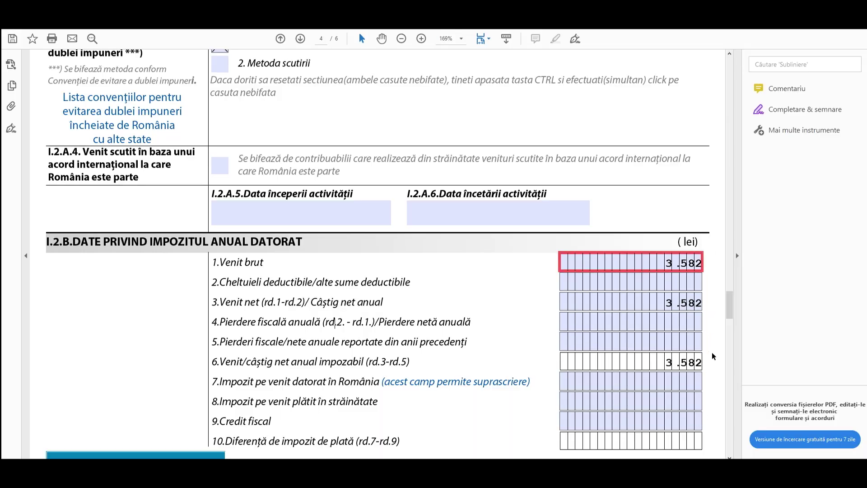
- Calculate 5% of 3582 with the calculator, giving 179,1
scroll(709, 361, "down", 1)
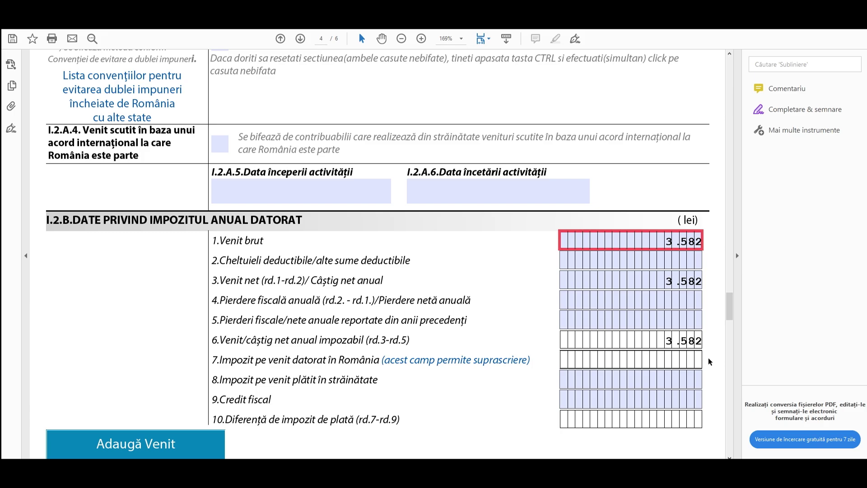
left_click(480, 456)
left_click(818, 330)
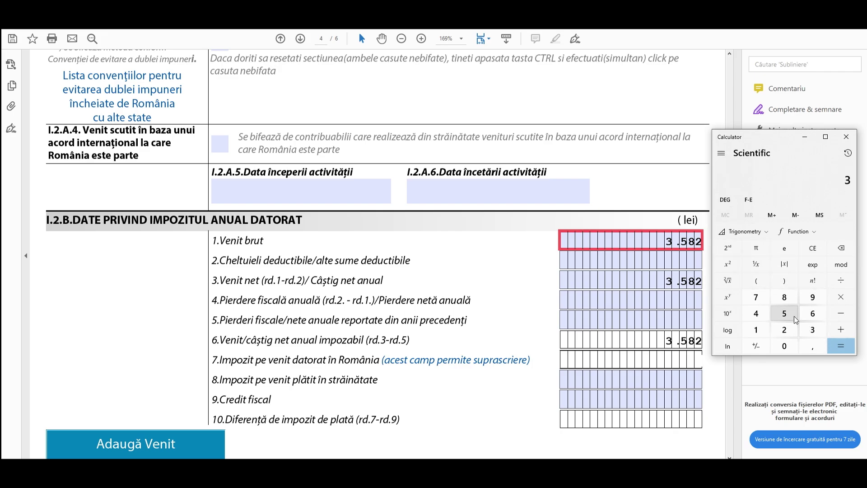
left_click(784, 313)
left_click(784, 297)
left_click(784, 330)
left_click(841, 296)
left_click(784, 346)
left_click(812, 346)
left_click(784, 346)
left_click(784, 314)
left_click(840, 346)
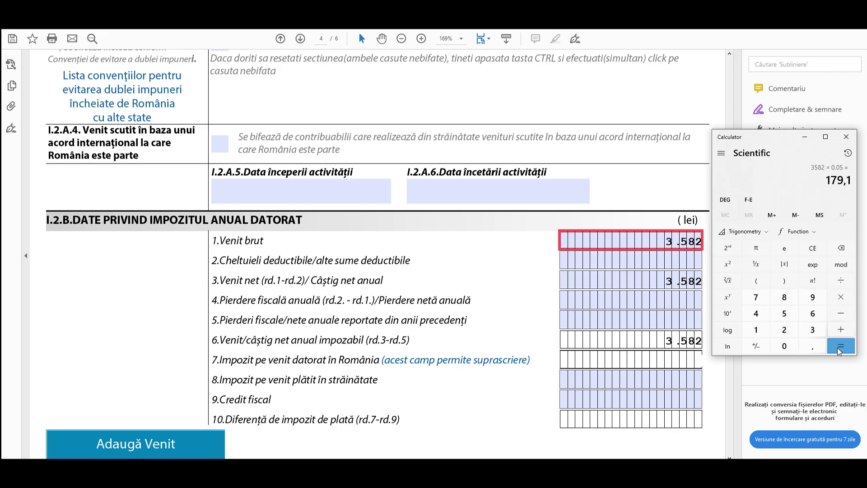
left_click(845, 137)
- Enter 179 as row 7 tax due and keep it despite the override warning
left_click(692, 359)
type("179")
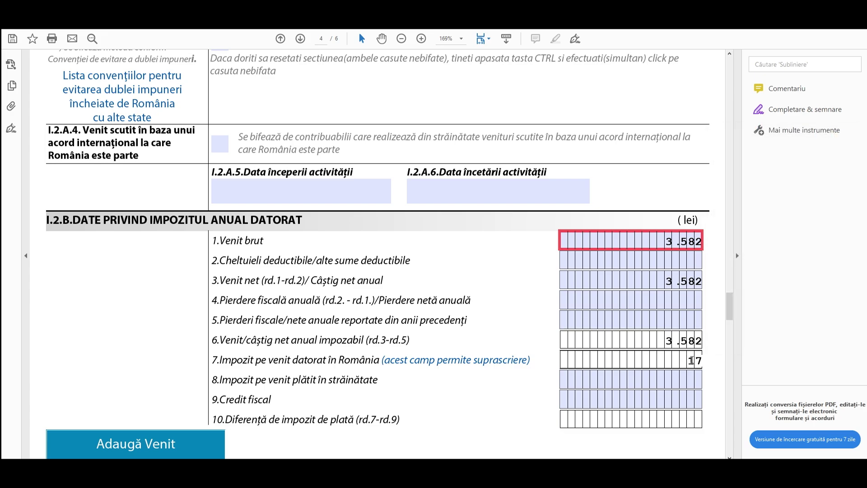
key("Tab")
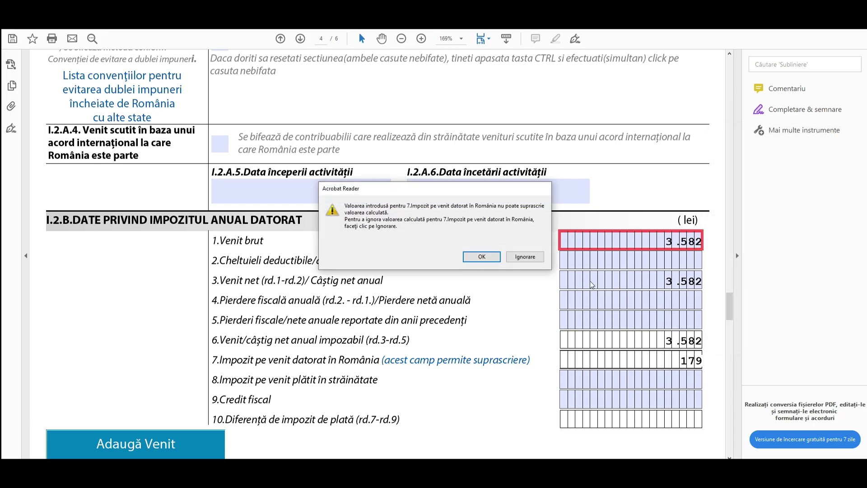
left_click(535, 258)
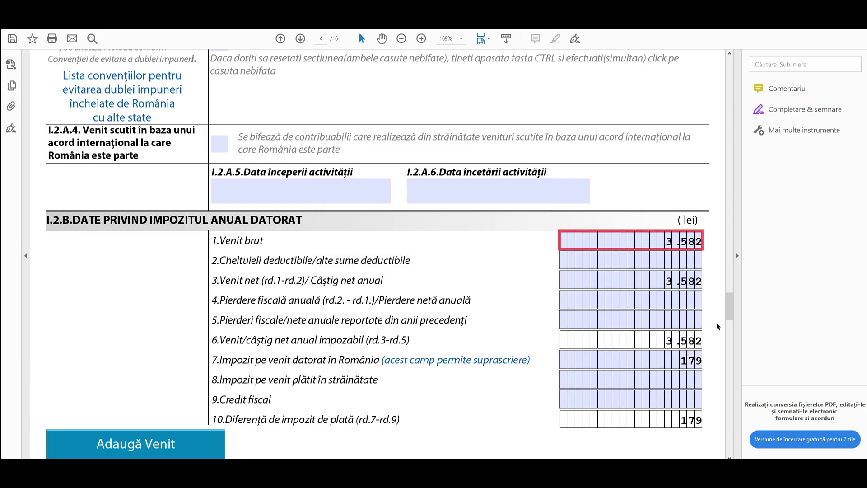
- Enter 179 lei in row 8 foreign tax paid and row 9 Credit fiscal
left_click(693, 378)
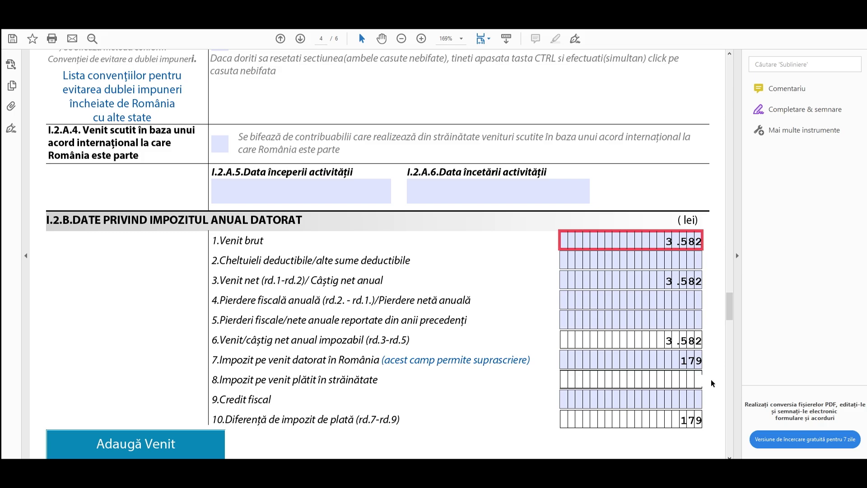
type("179")
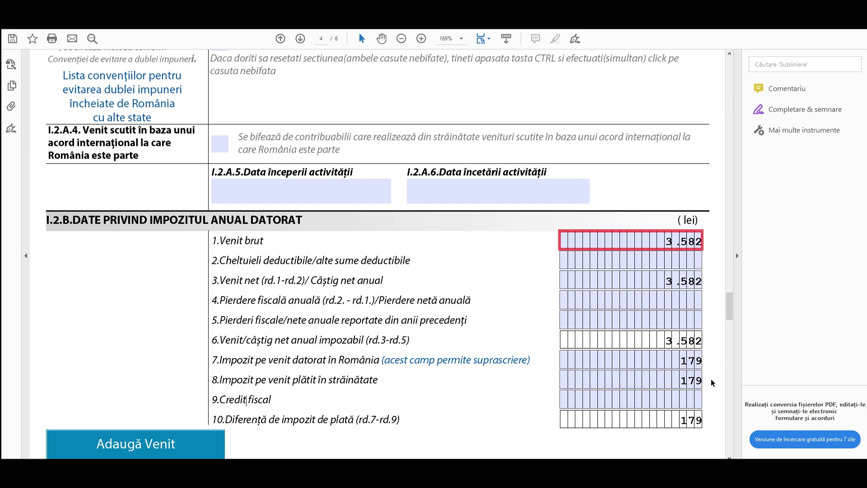
left_click(685, 398)
type("179")
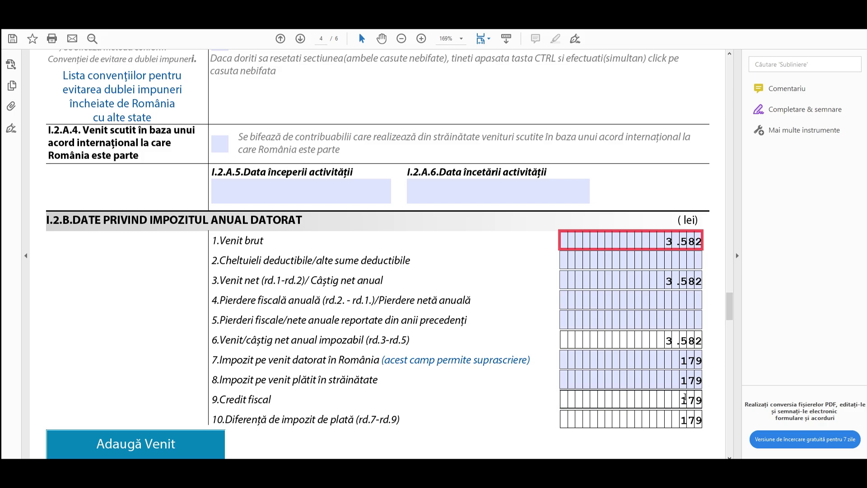
left_click(720, 380)
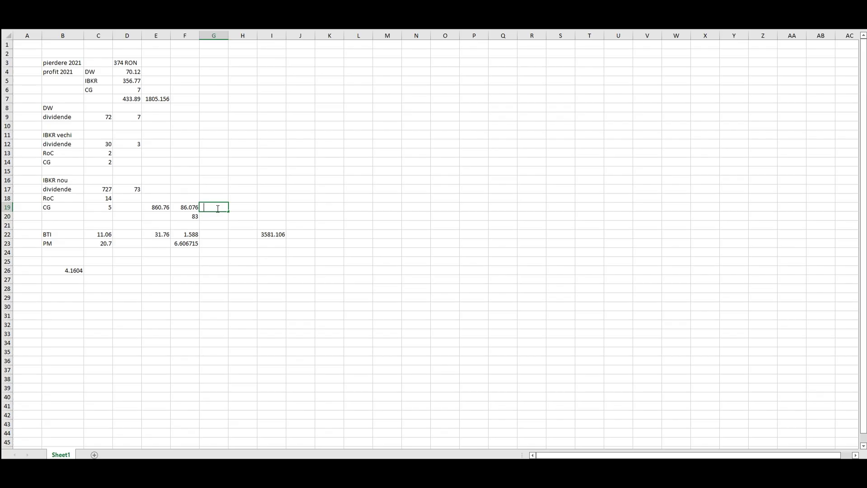
- Halve F19 and F20 into G19 and G20 with =F19/2 and =F20/2
type("=")
left_click(185, 207)
type("/2")
key("Return")
type("=")
left_click(184, 216)
type("/2")
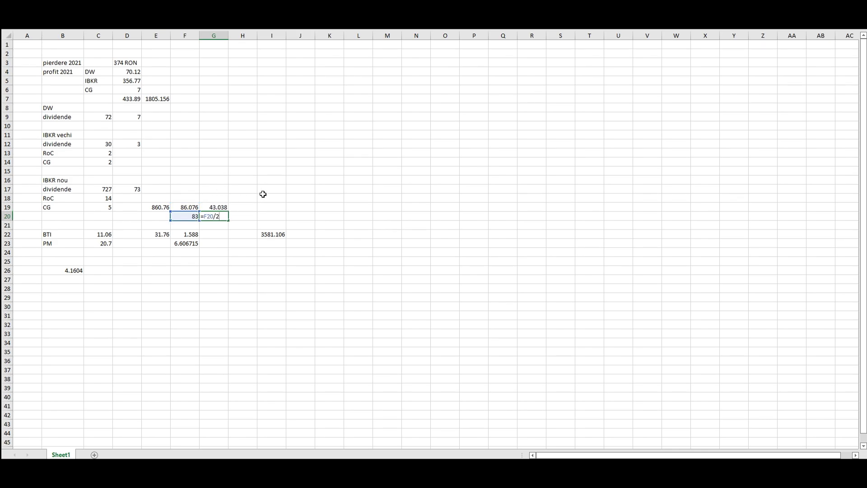
key("Return")
- Compute =G19-G20 in I19 and compare its 1.538 result with F22's 1.588
left_click(267, 207)
type("=")
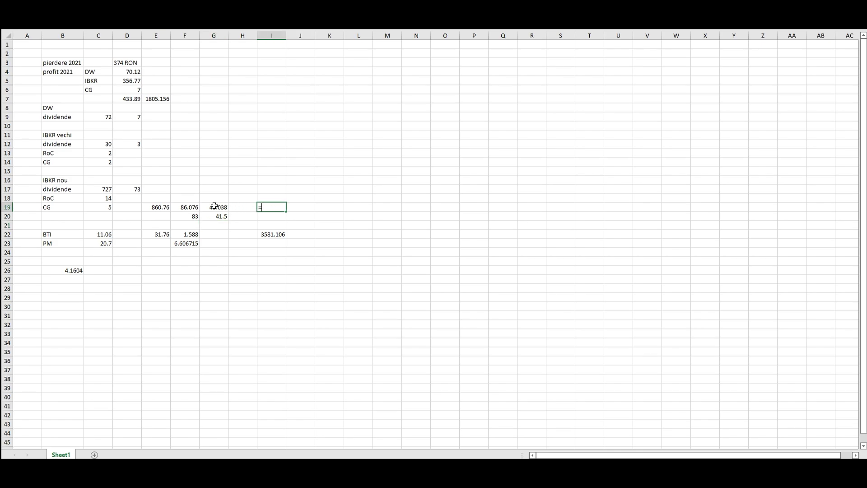
left_click(213, 206)
type("-")
left_click(212, 216)
key("Return")
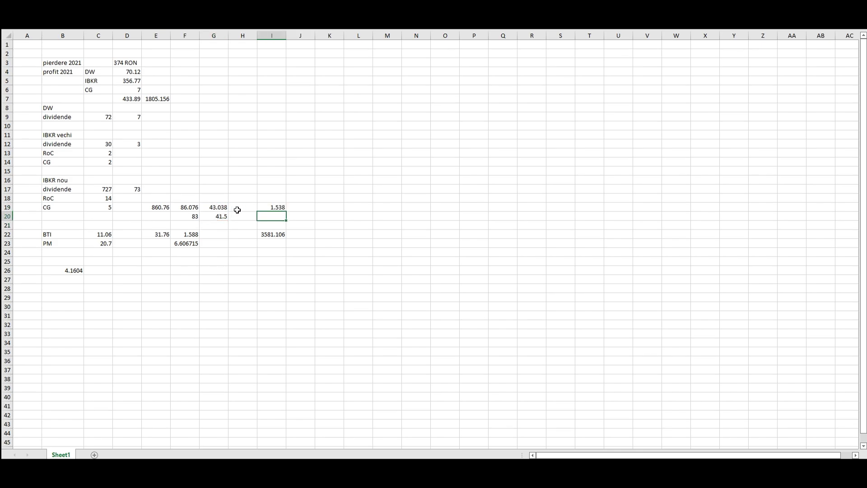
left_click(277, 206)
left_click(184, 234, "ctrl")
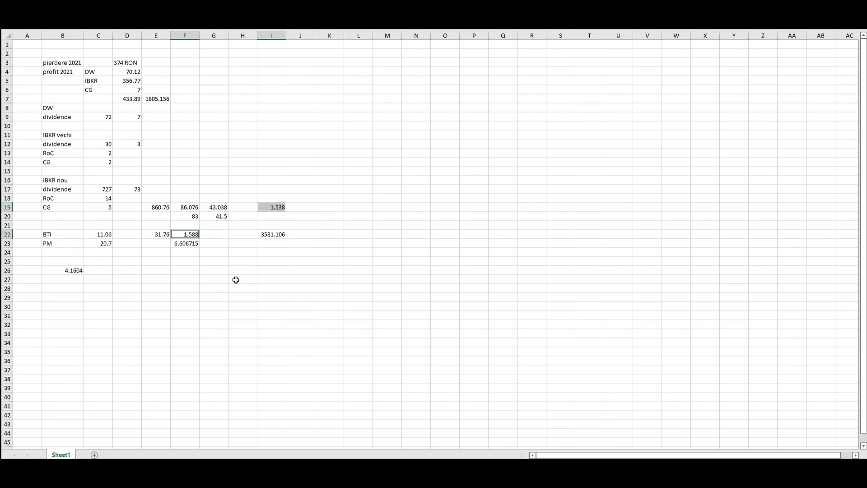
- Convert G20 at the 4.1604 rate in B26 into I24, giving 172.6566
left_click(282, 252)
type("=")
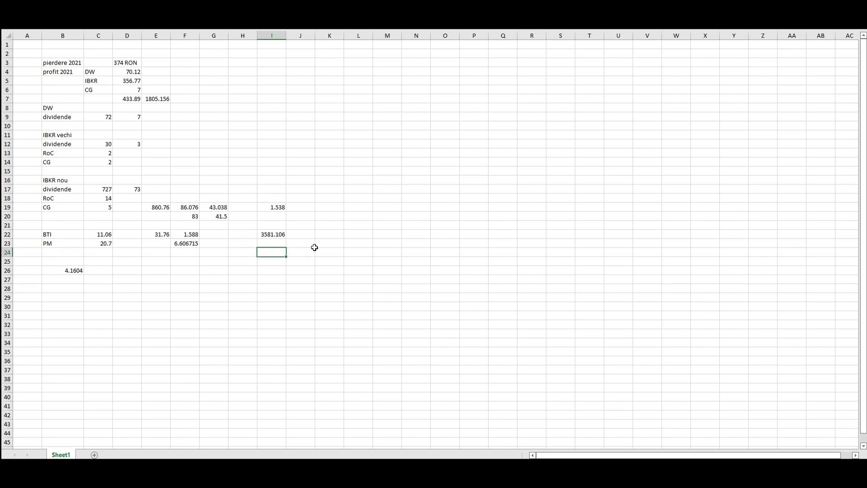
left_click(226, 217)
type("*")
left_click(64, 271)
key("Return")
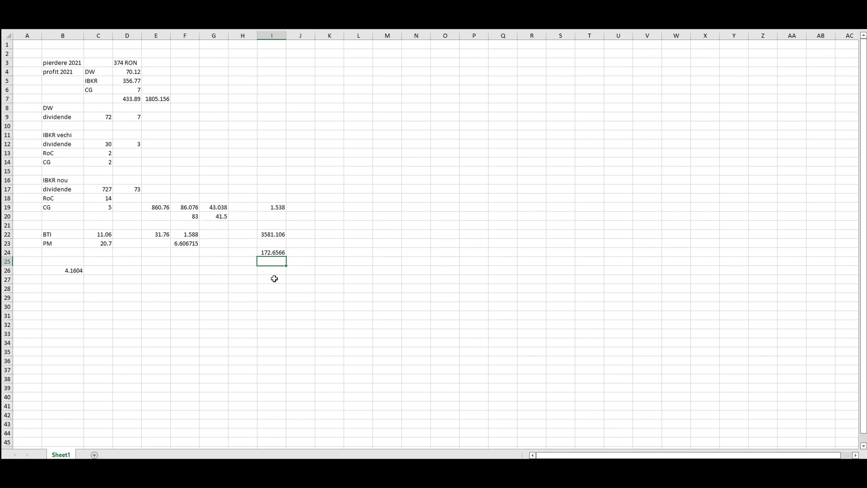
left_click(268, 251)
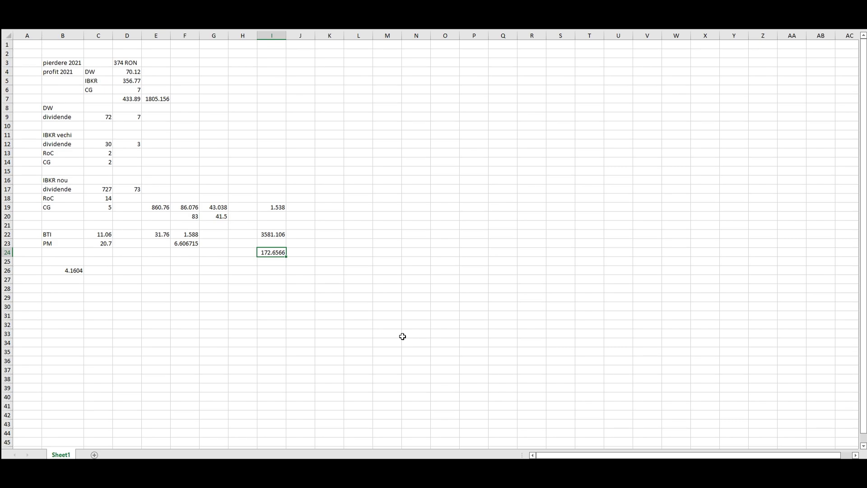
- In the tax form, set the tax credit and foreign tax paid fields to 173, replacing 179
key("alt+Tab")
left_click(708, 403)
type("173")
left_click(707, 378)
double_click(707, 379)
key("BackSpace")
type("173")
key("alt+Tab")
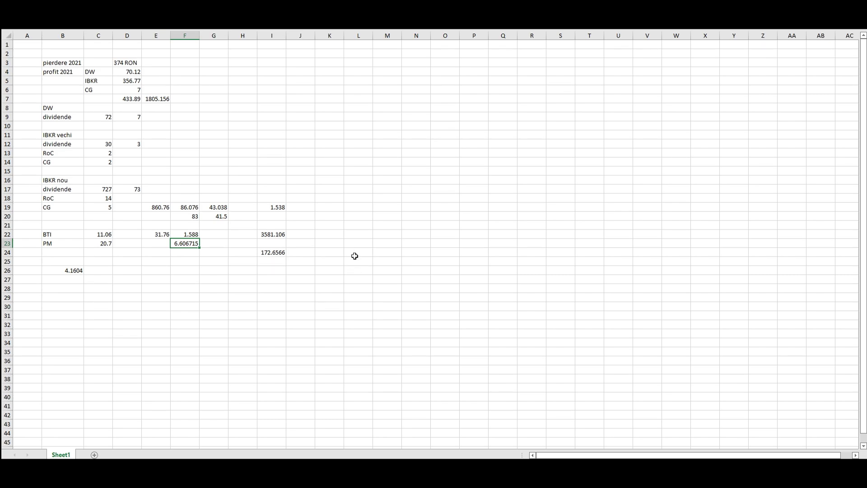
- Replace 173 with 172 lei in the tax credit and foreign tax paid fields, then review gross income
key("alt+Tab")
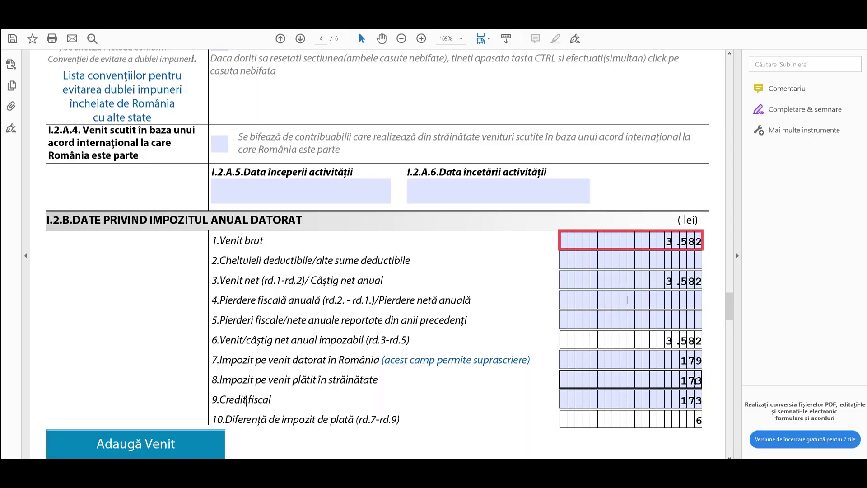
left_click_drag(680, 400, 711, 384)
type("172")
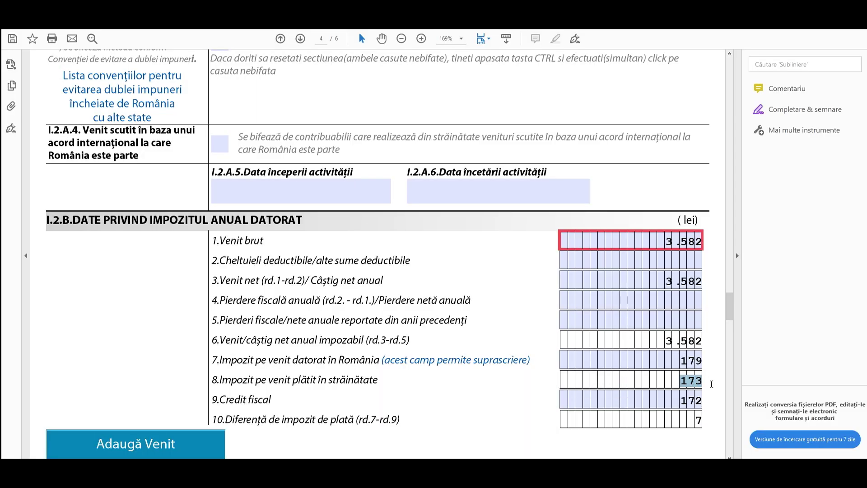
type("172")
left_click(716, 347)
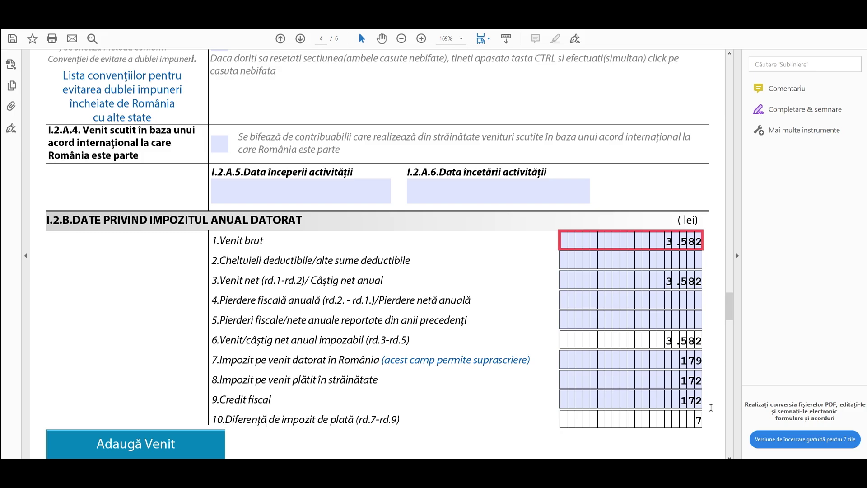
left_click(700, 235)
key("alt+Tab")
left_click(185, 198)
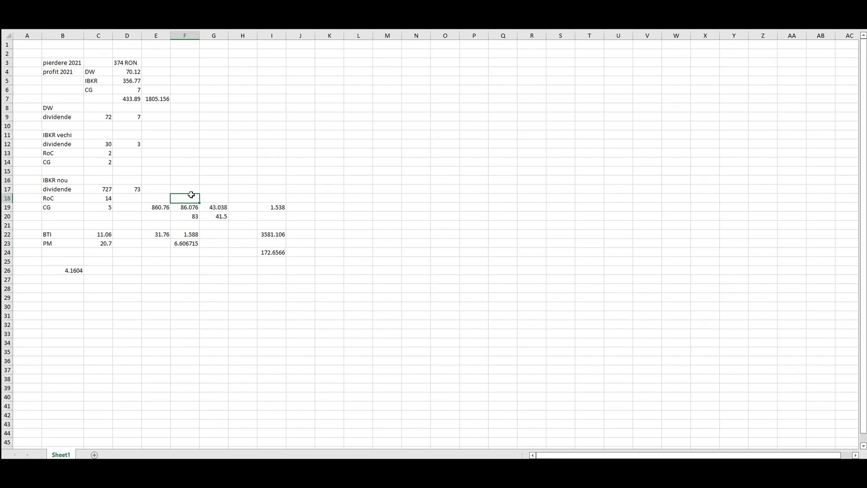
left_click(149, 206)
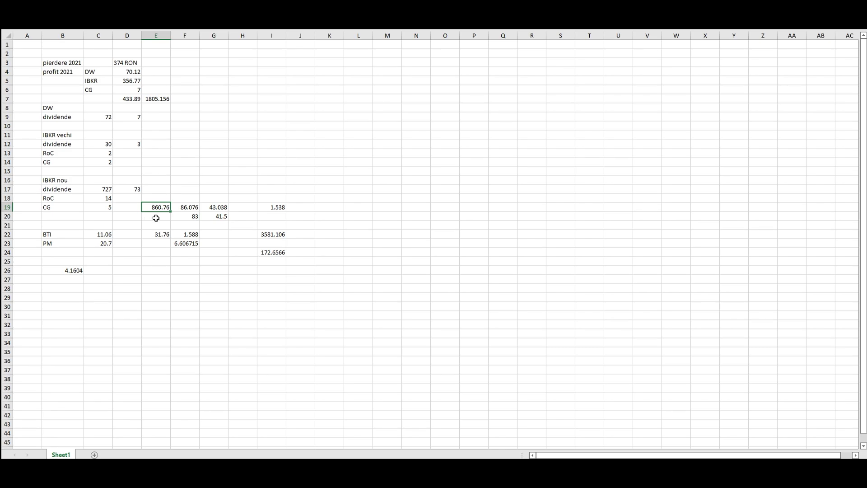
left_click(180, 207)
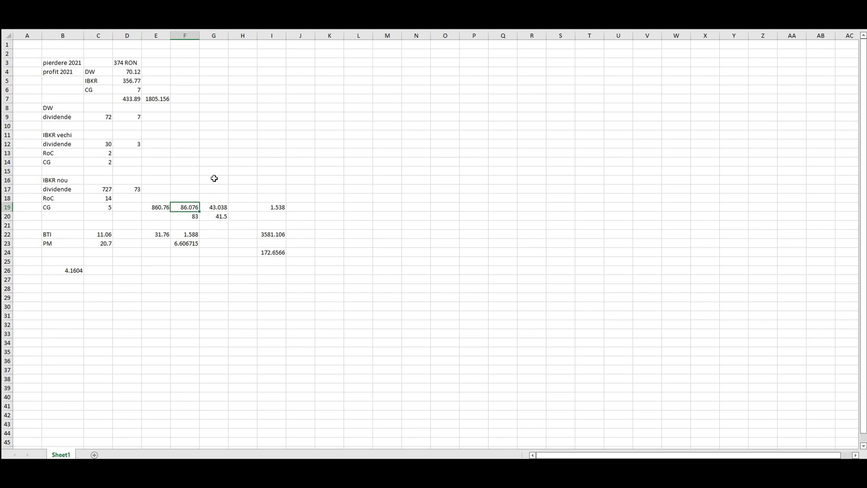
left_click(180, 219)
mouse_move(212, 207)
left_mouse_down()
mouse_move(213, 217)
mouse_move(180, 217)
mouse_move(212, 217)
left_mouse_up()
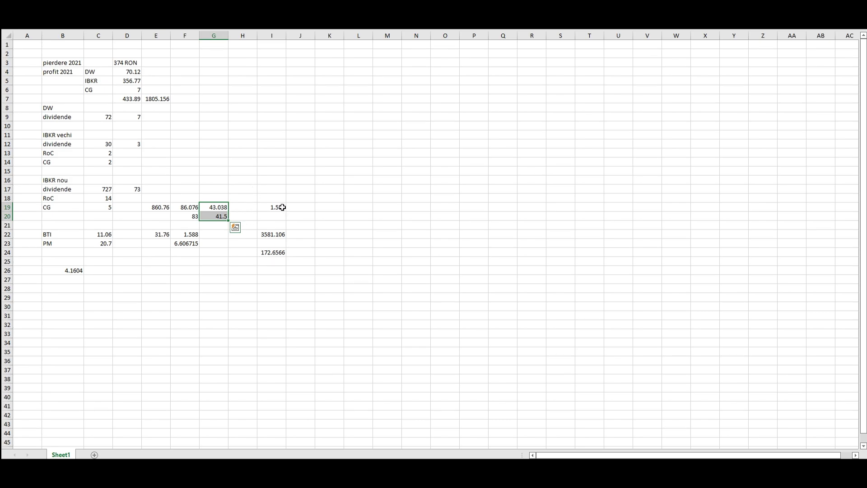
left_click(267, 206)
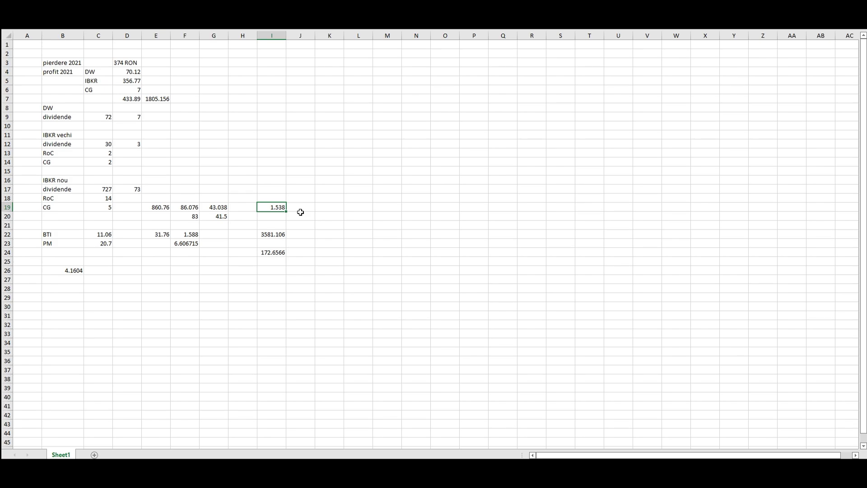
key("alt+Tab")
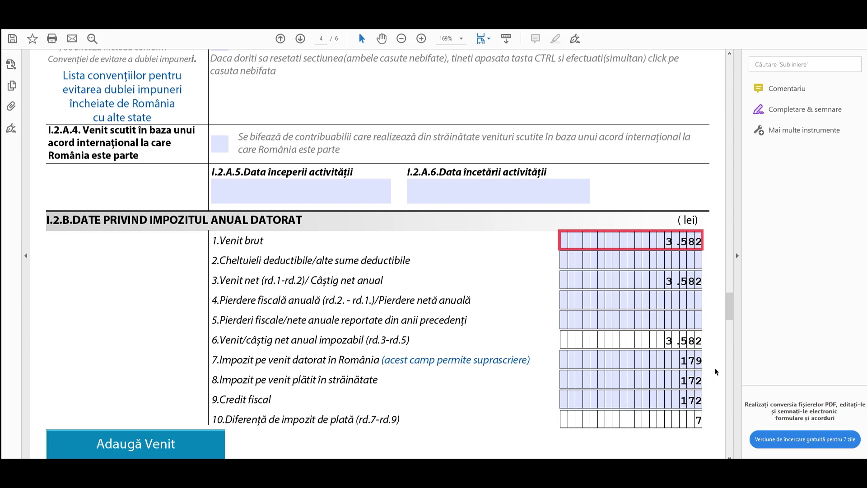
- Scroll the 212 form down to section I.8 showing 150 lei annual income tax
scroll(714, 368, "down", 4)
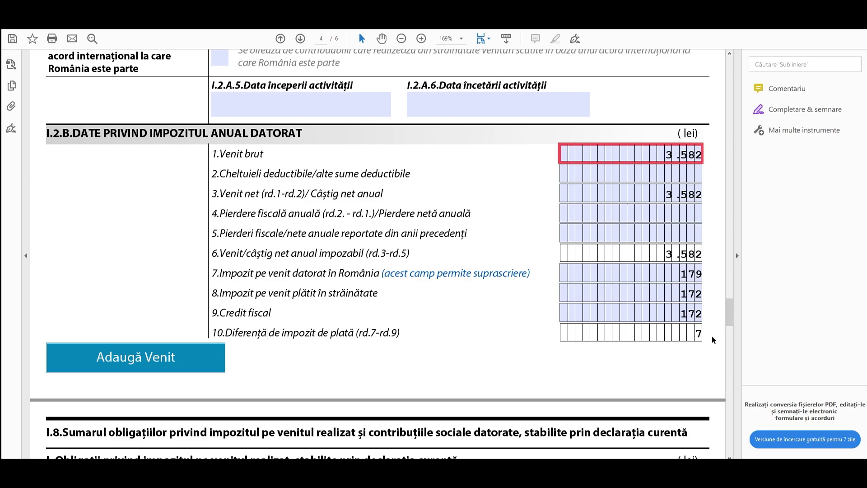
scroll(712, 336, "down", 5)
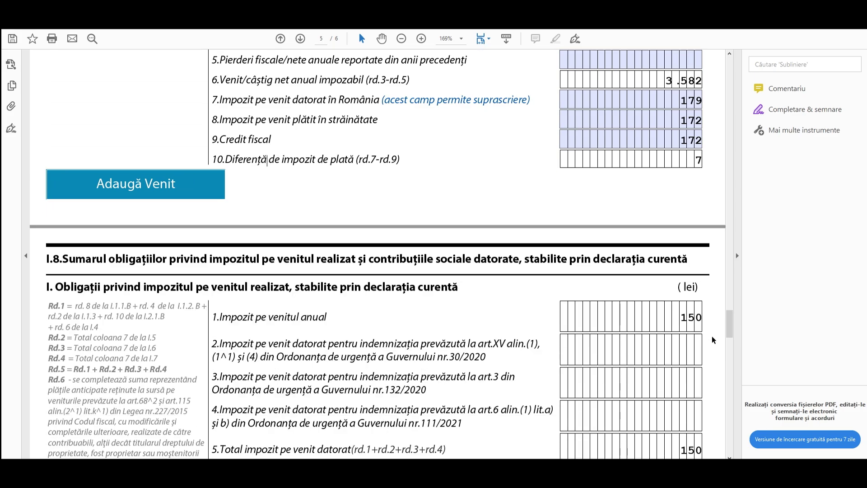
scroll(711, 335, "down", 3)
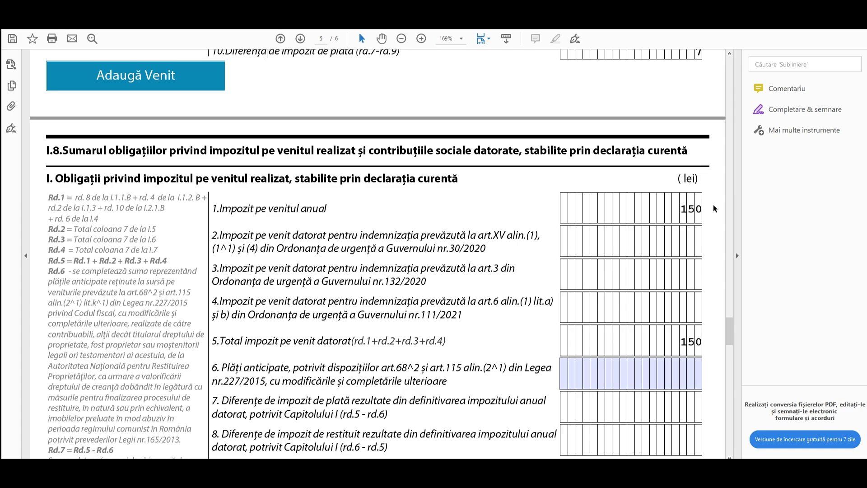
scroll(713, 213, "down", 3)
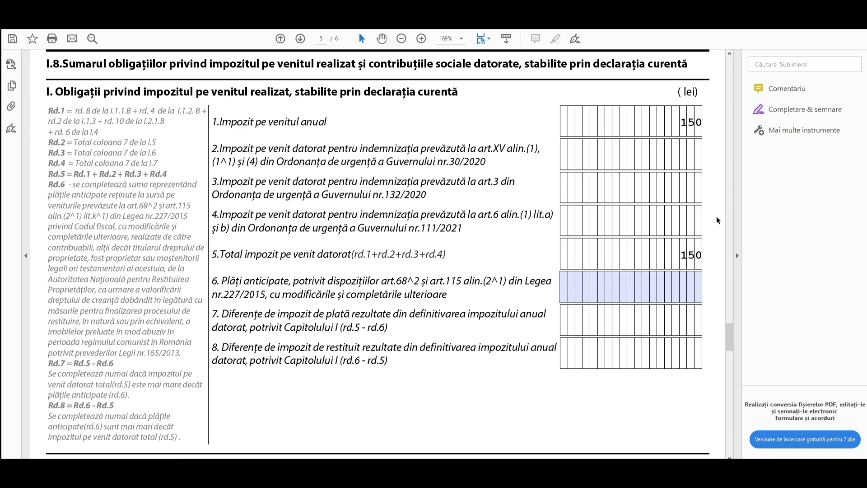